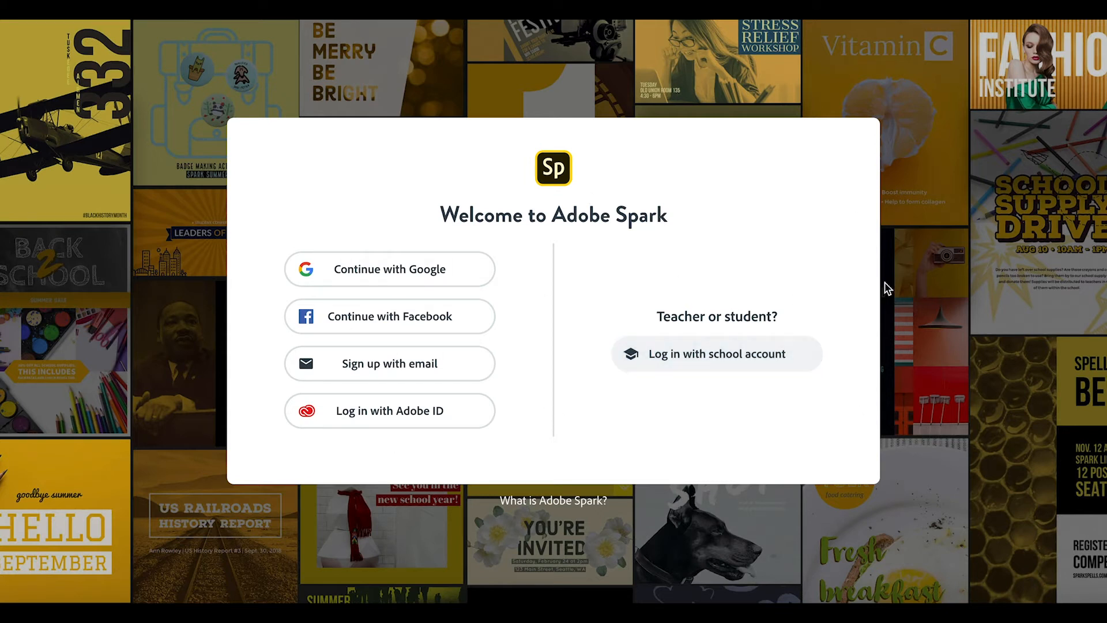
Step: Sign in to Adobe Spark through the school account using the saved university e-mail
{"action": "left_click", "coordinate": [733, 370]}
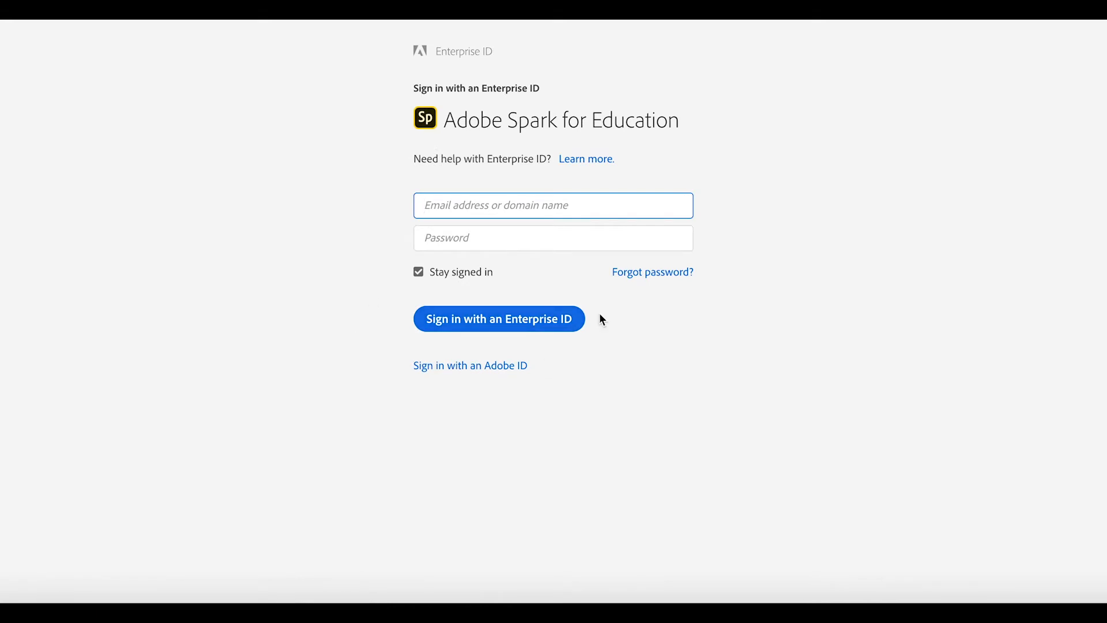
{"action": "left_click", "coordinate": [512, 320]}
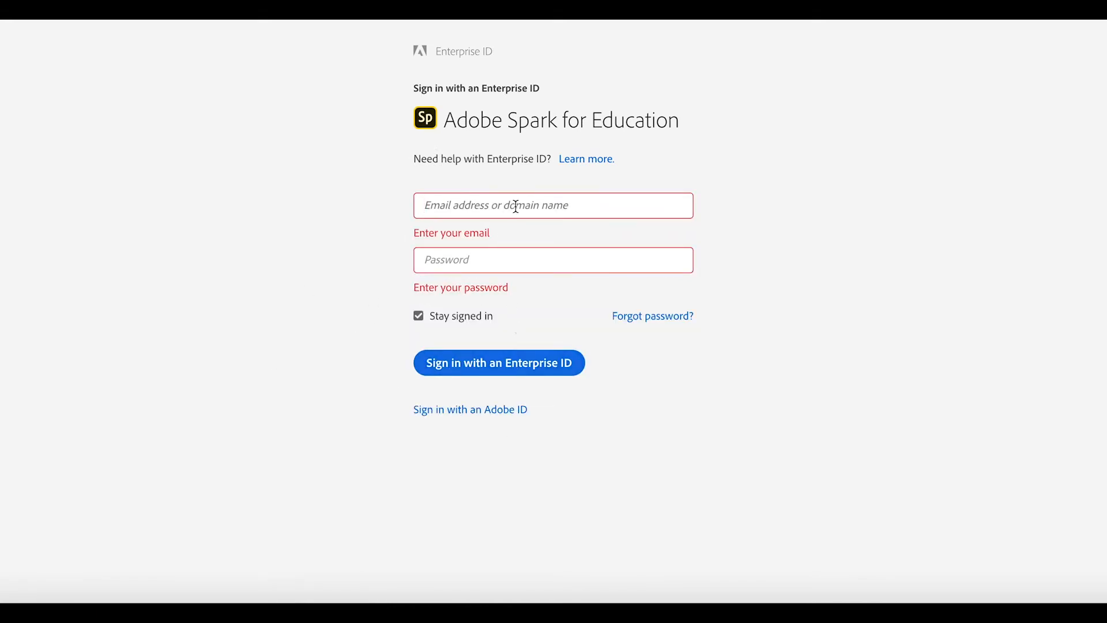
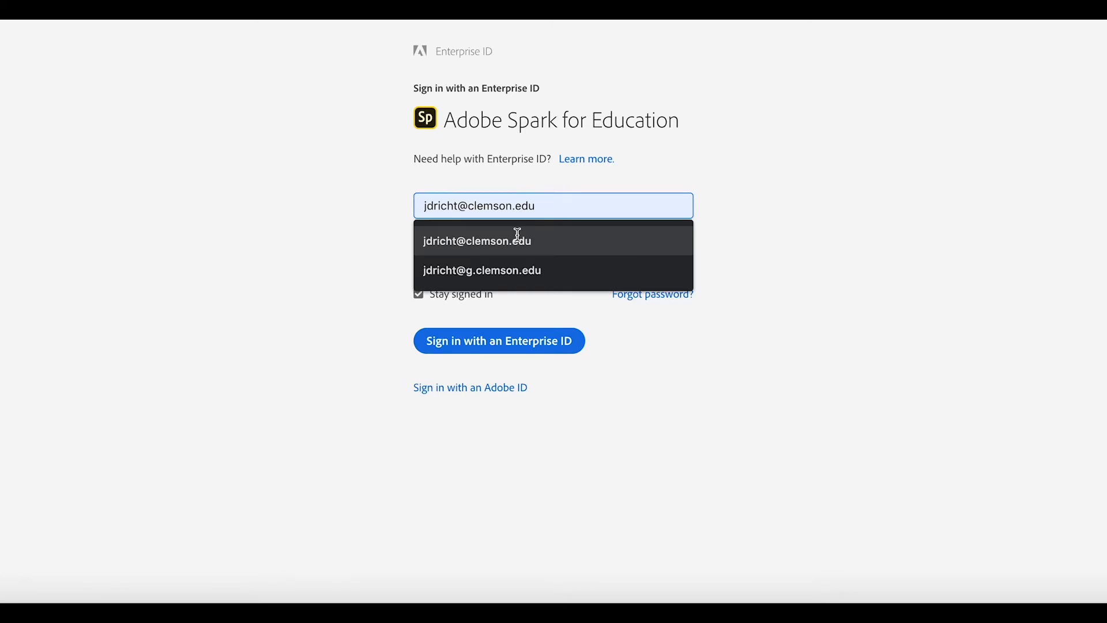
{"action": "left_click", "coordinate": [555, 248]}
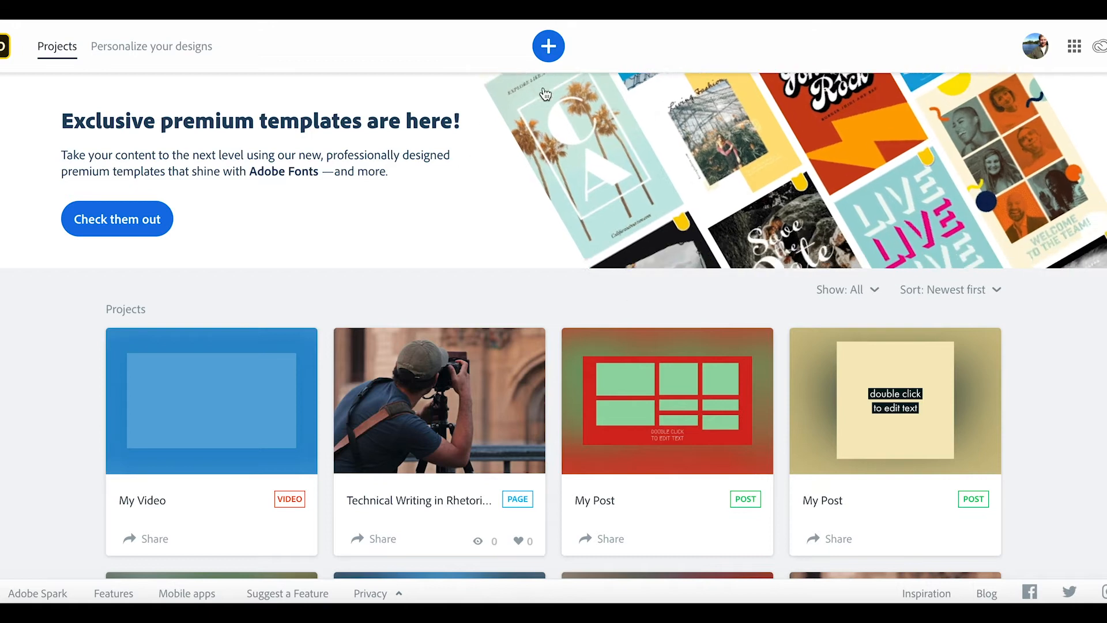
Step: Start a blank video via Start from scratch > Video under VIDEOS, skipping the title
{"action": "left_click", "coordinate": [559, 47]}
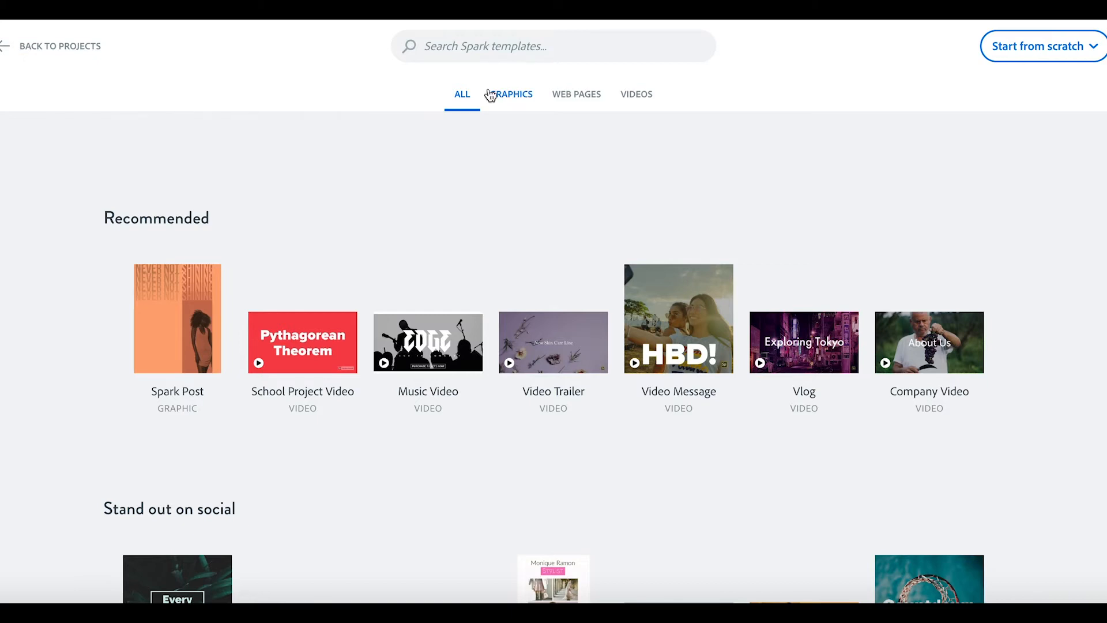
{"action": "left_click", "coordinate": [81, 54]}
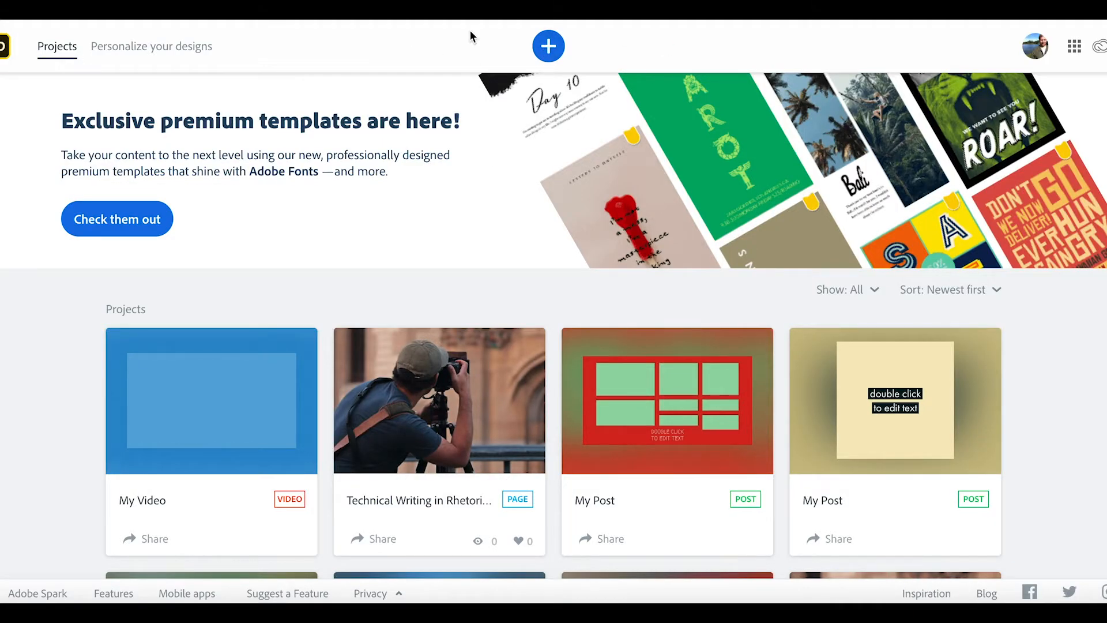
{"action": "left_click", "coordinate": [548, 46]}
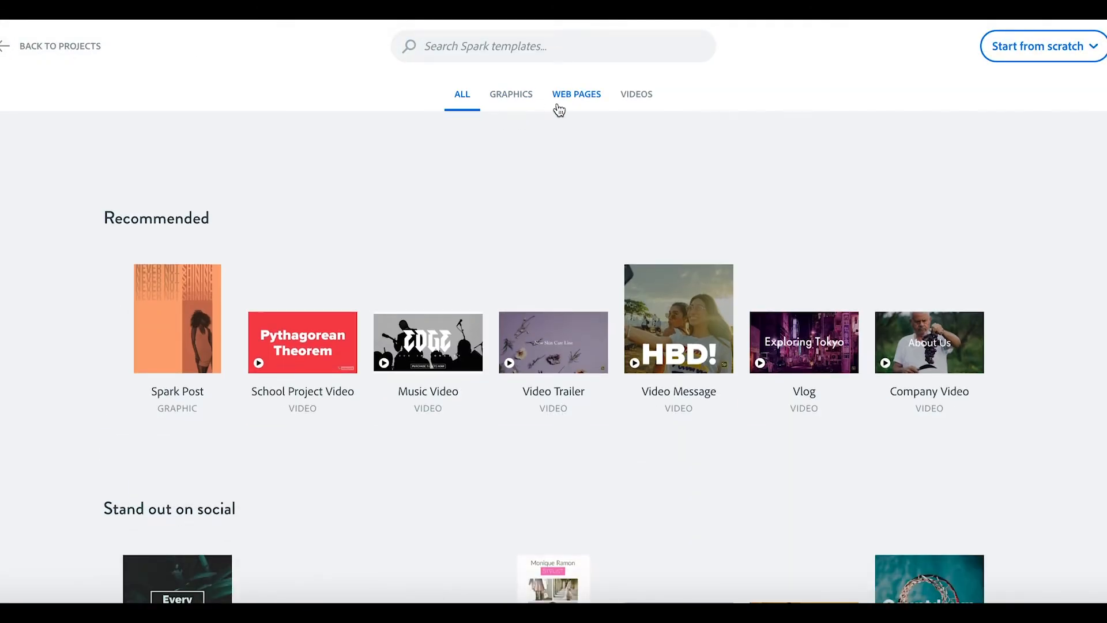
{"action": "left_click", "coordinate": [634, 101]}
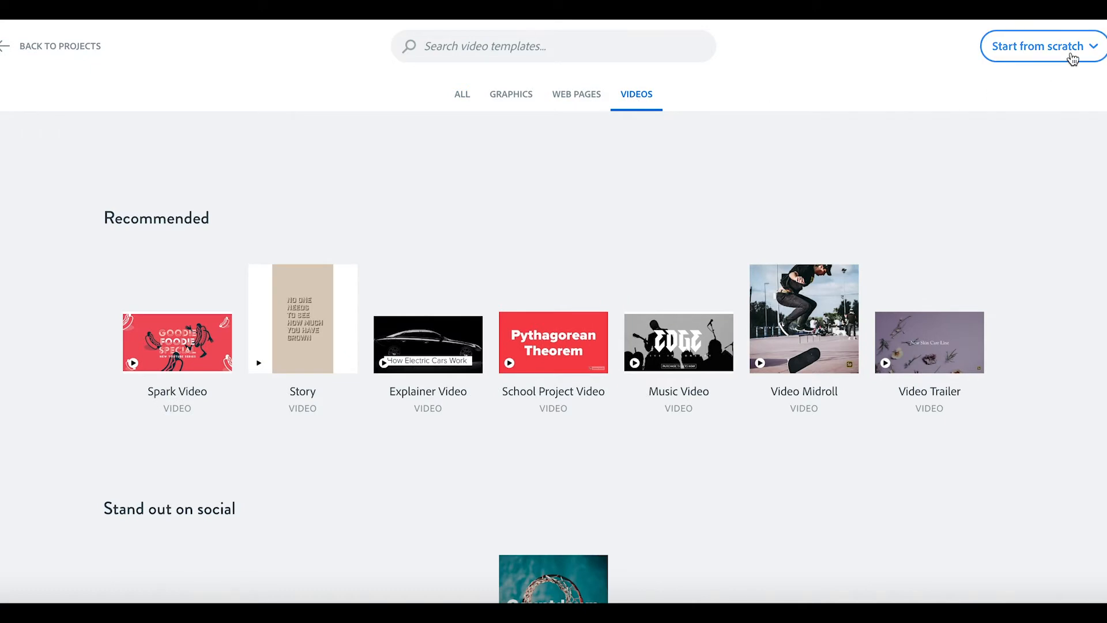
{"action": "left_click", "coordinate": [1072, 58]}
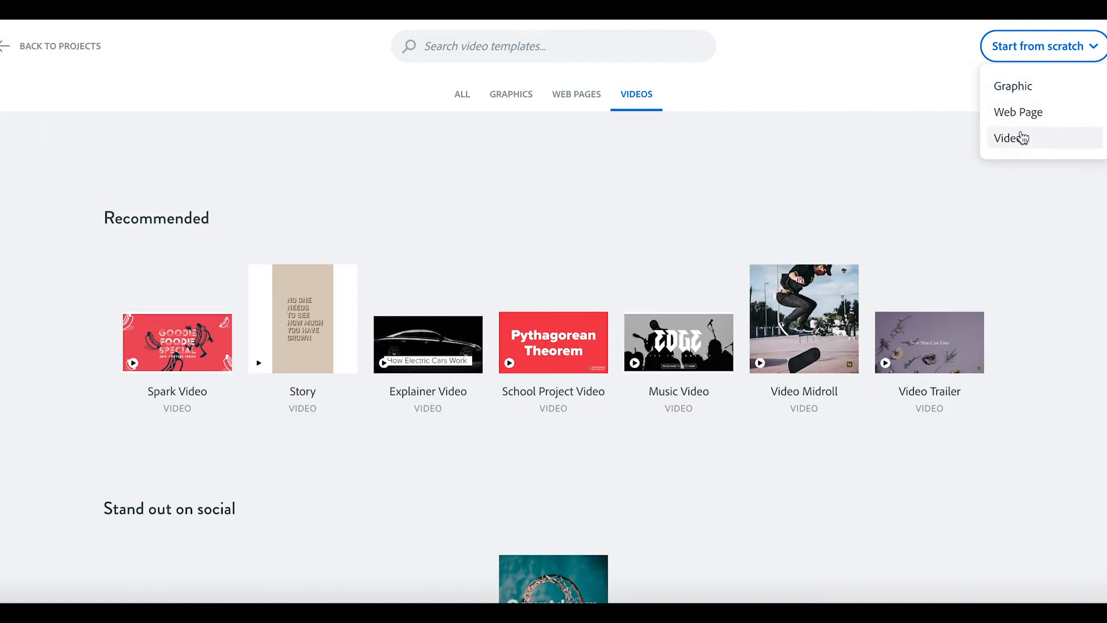
{"action": "left_click", "coordinate": [1021, 138]}
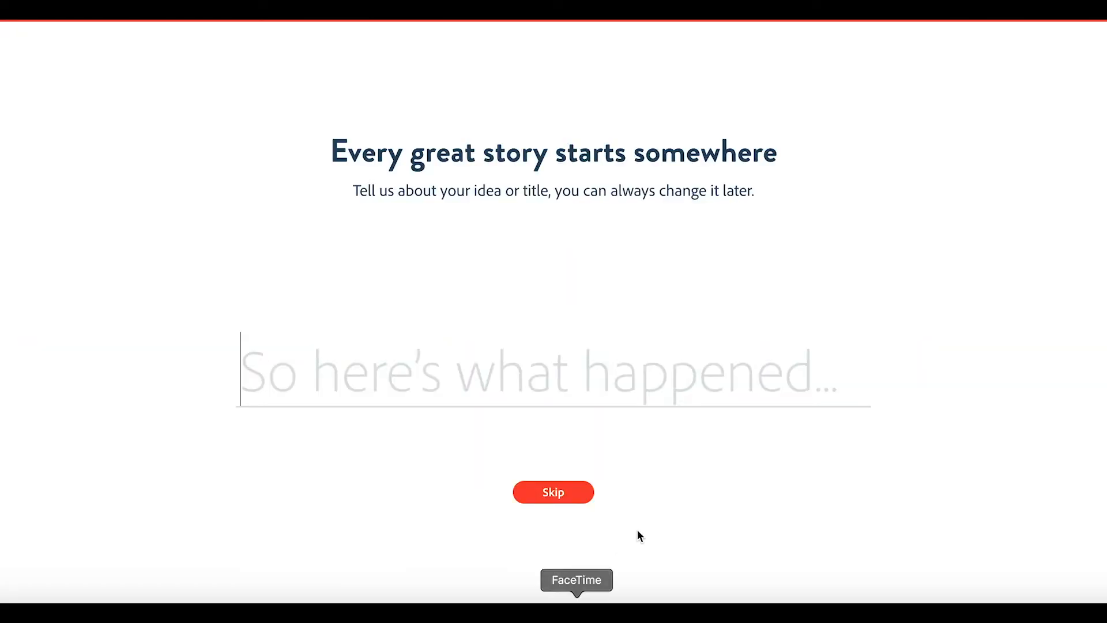
{"action": "left_click", "coordinate": [566, 491]}
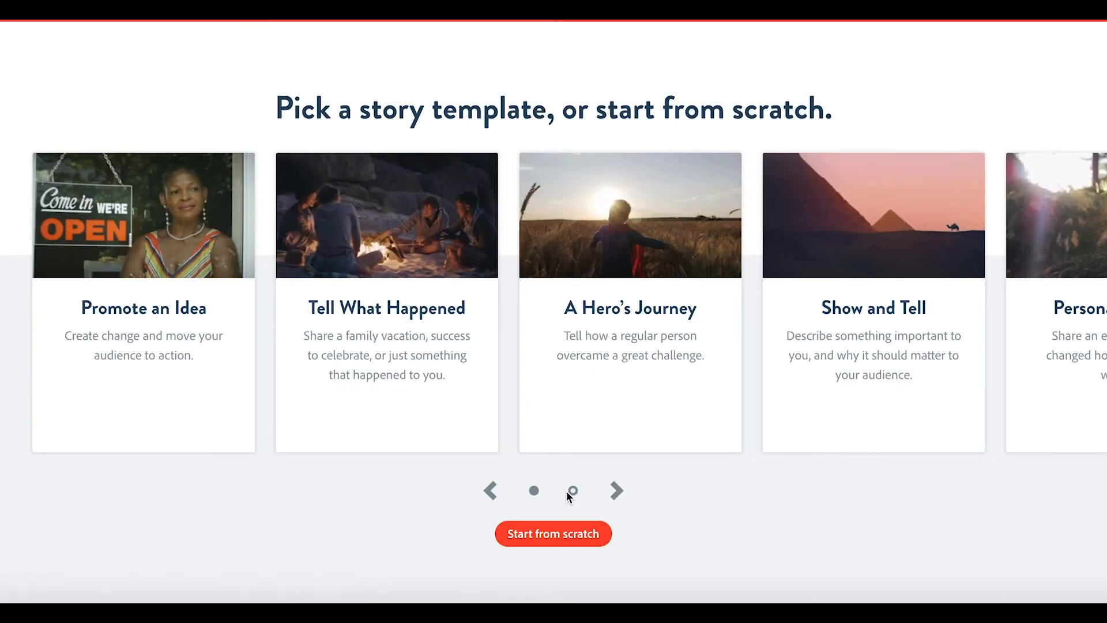
Step: Begin the video with Start from scratch instead of a story template
{"action": "left_click", "coordinate": [551, 532]}
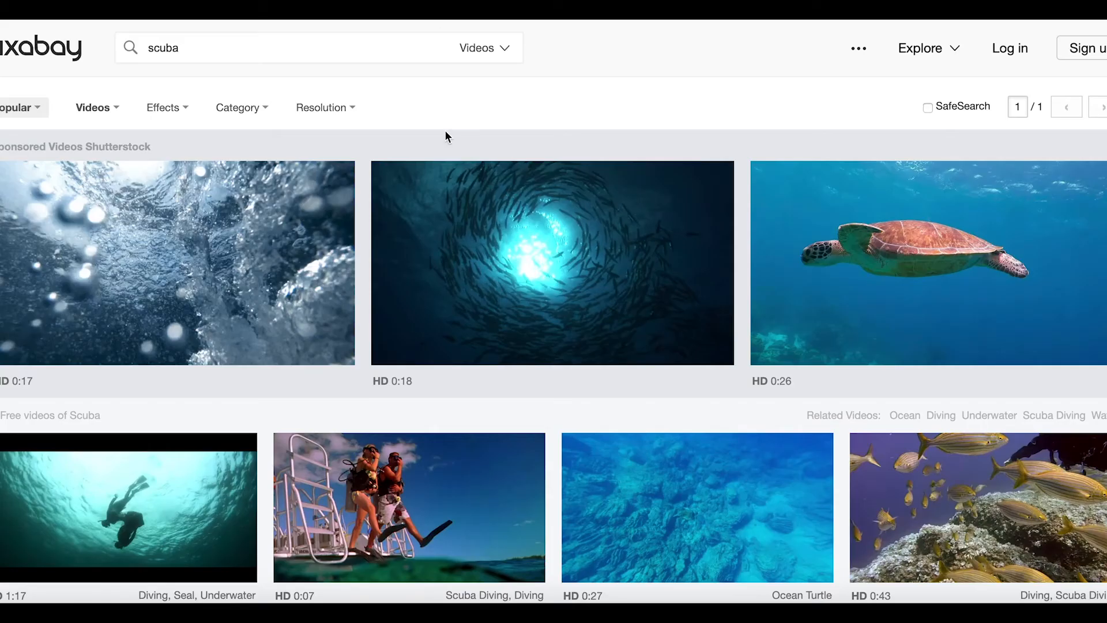
Step: Search Pixabay videos for 'scuba diving' from the videos home page
{"action": "left_click", "coordinate": [389, 44]}
{"action": "key", "text": "ctrl+a"}
{"action": "left_click", "coordinate": [57, 48]}
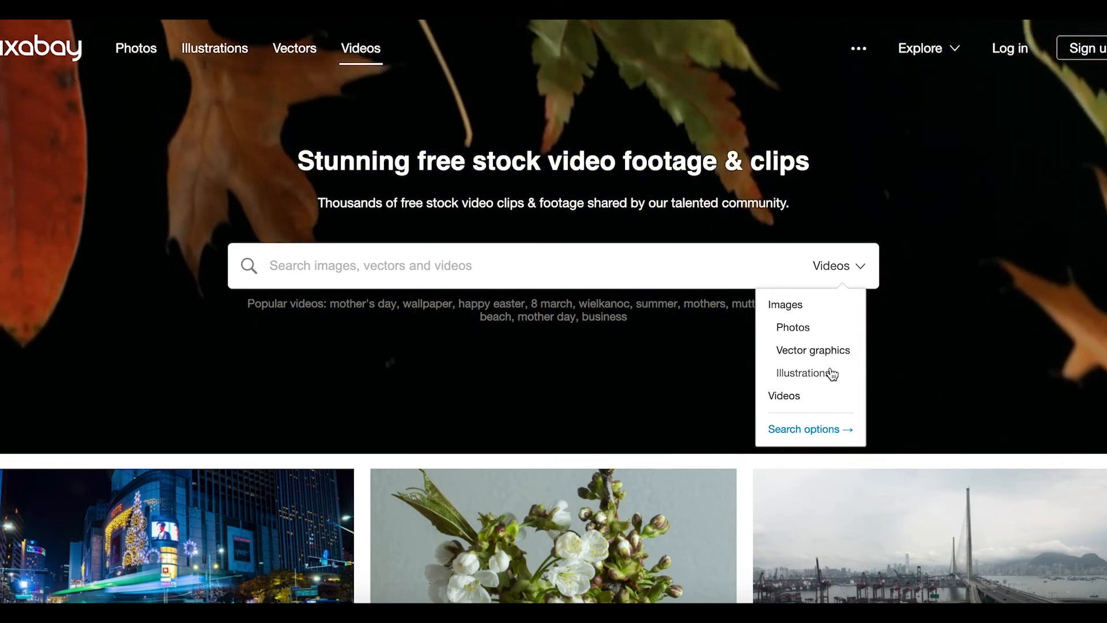
{"action": "left_click", "coordinate": [787, 397]}
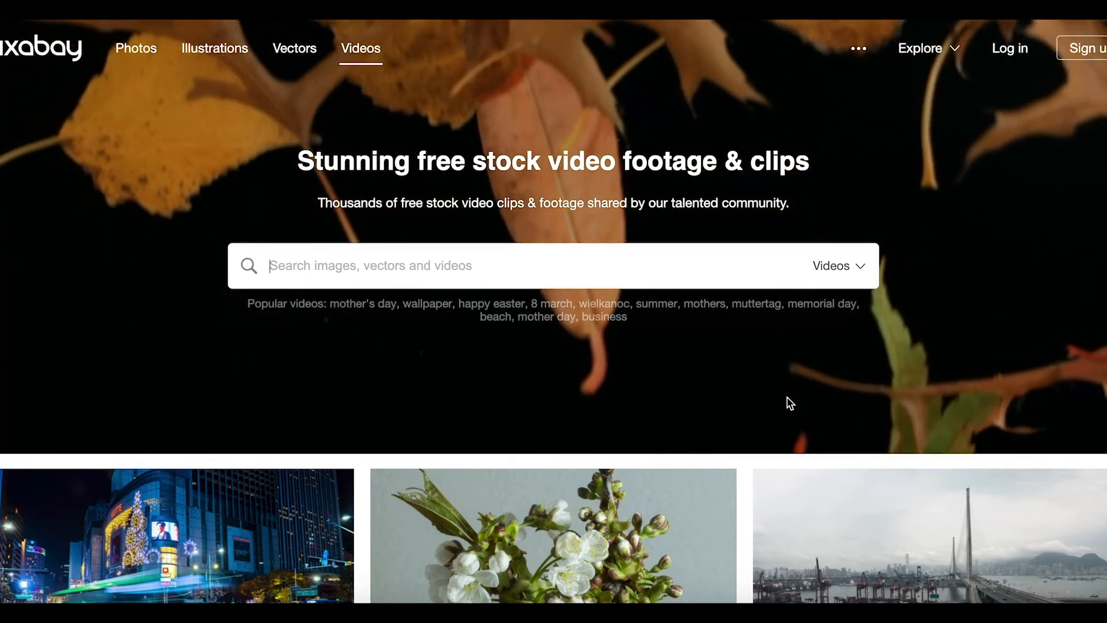
{"action": "type", "text": "scuba"}
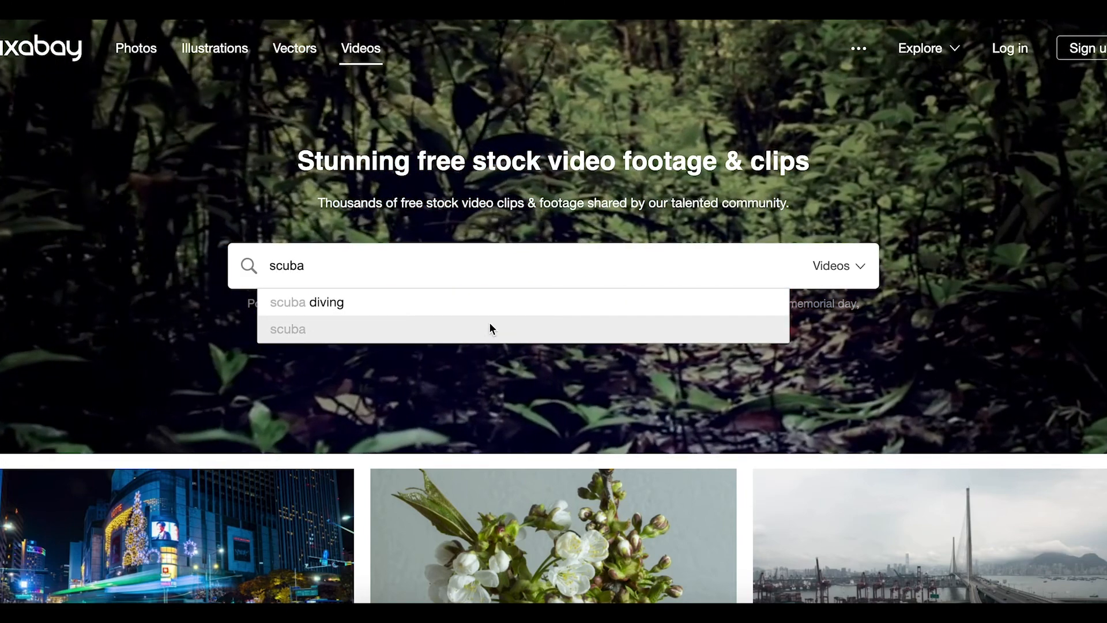
{"action": "left_click", "coordinate": [492, 312]}
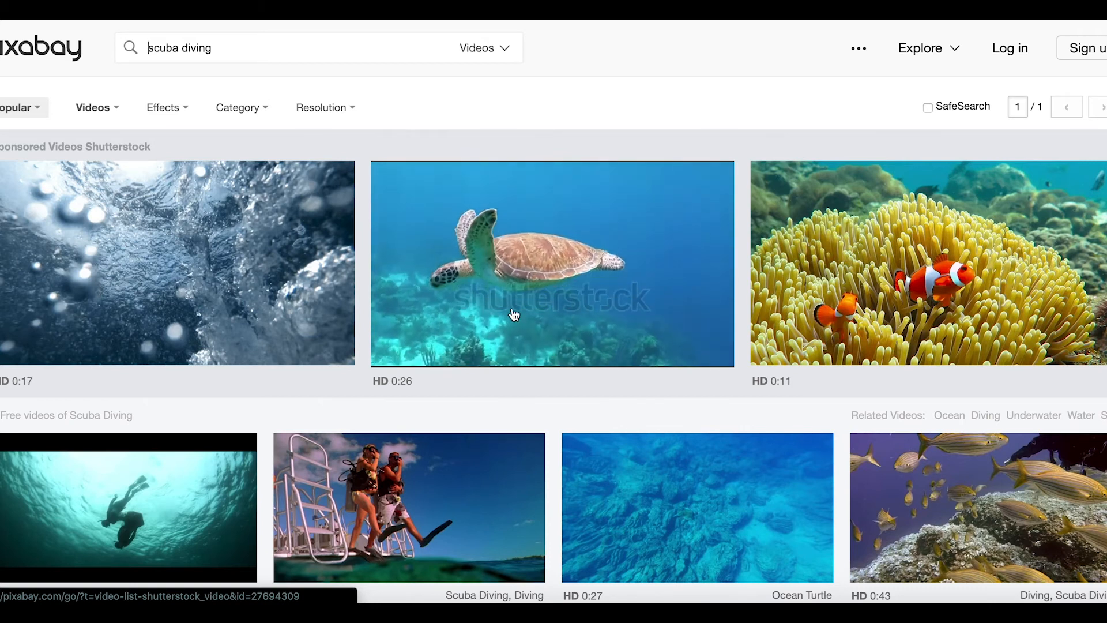
Step: Open the 0:07 Scuba Diving clip of two divers stepping off a boat
{"action": "scroll", "coordinate": [567, 455], "scroll_direction": "down", "scroll_amount": 3}
{"action": "scroll", "coordinate": [569, 461], "scroll_direction": "down", "scroll_amount": 3}
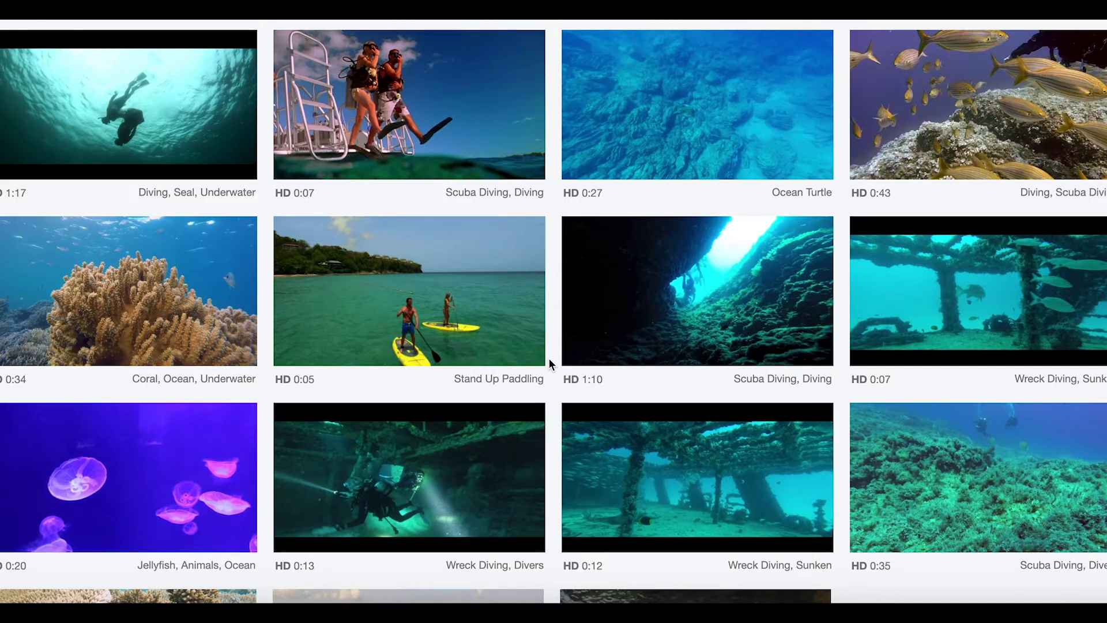
{"action": "scroll", "coordinate": [549, 358], "scroll_direction": "up", "scroll_amount": 1}
{"action": "scroll", "coordinate": [549, 358], "scroll_direction": "down", "scroll_amount": 1}
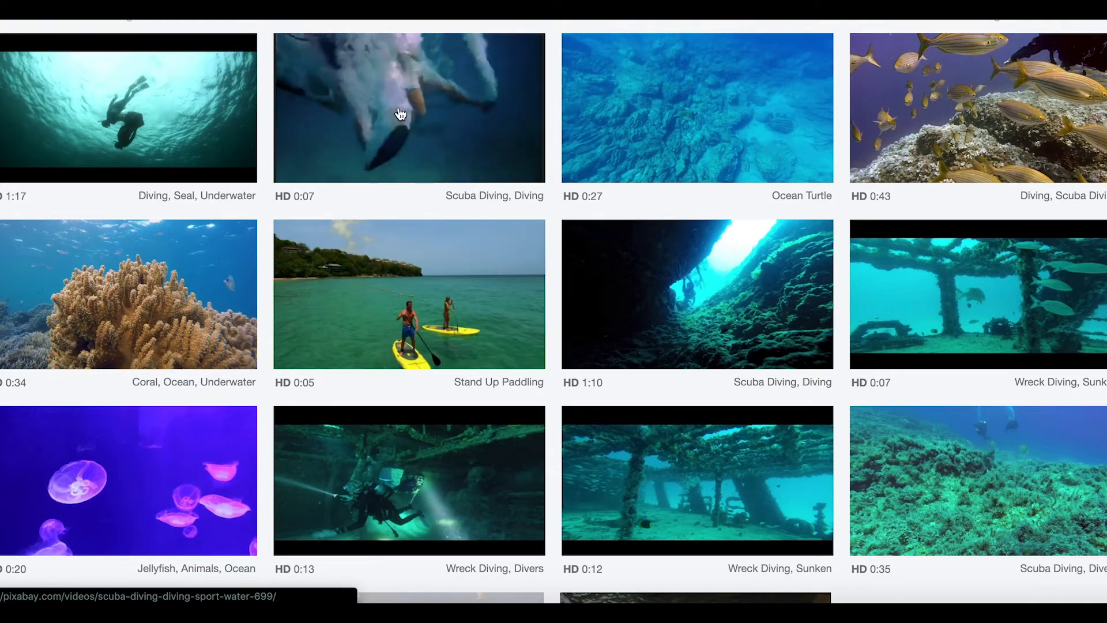
{"action": "left_click", "coordinate": [366, 99]}
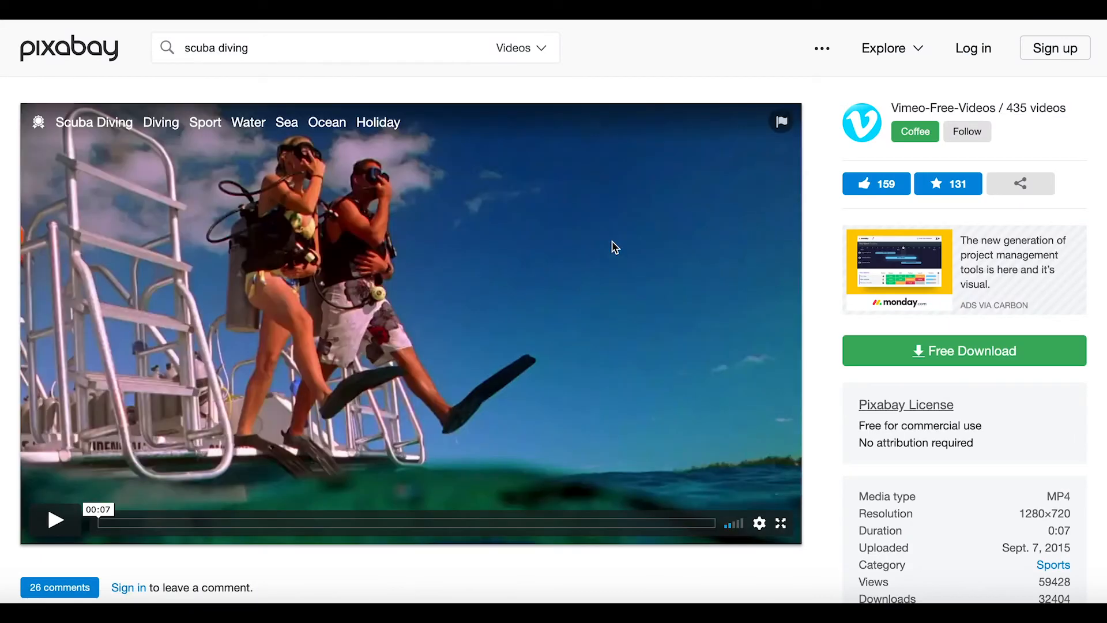
Step: Download the divers clip as a 1280×720 MP4 and return to the scuba diving results
{"action": "scroll", "coordinate": [739, 313], "scroll_direction": "down", "scroll_amount": 1}
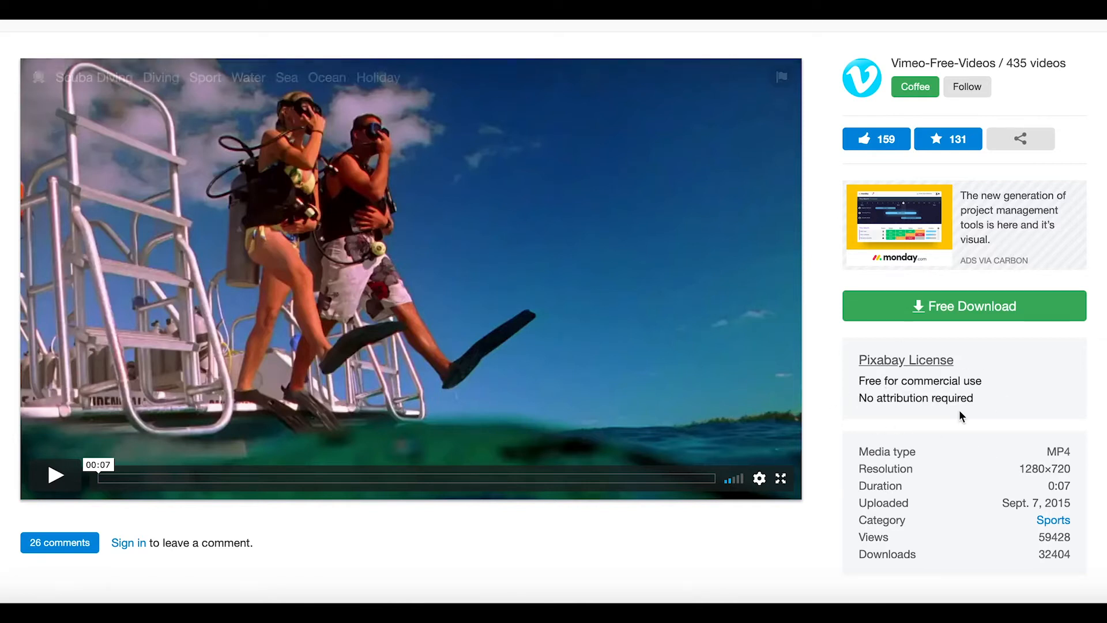
{"action": "left_click", "coordinate": [943, 320]}
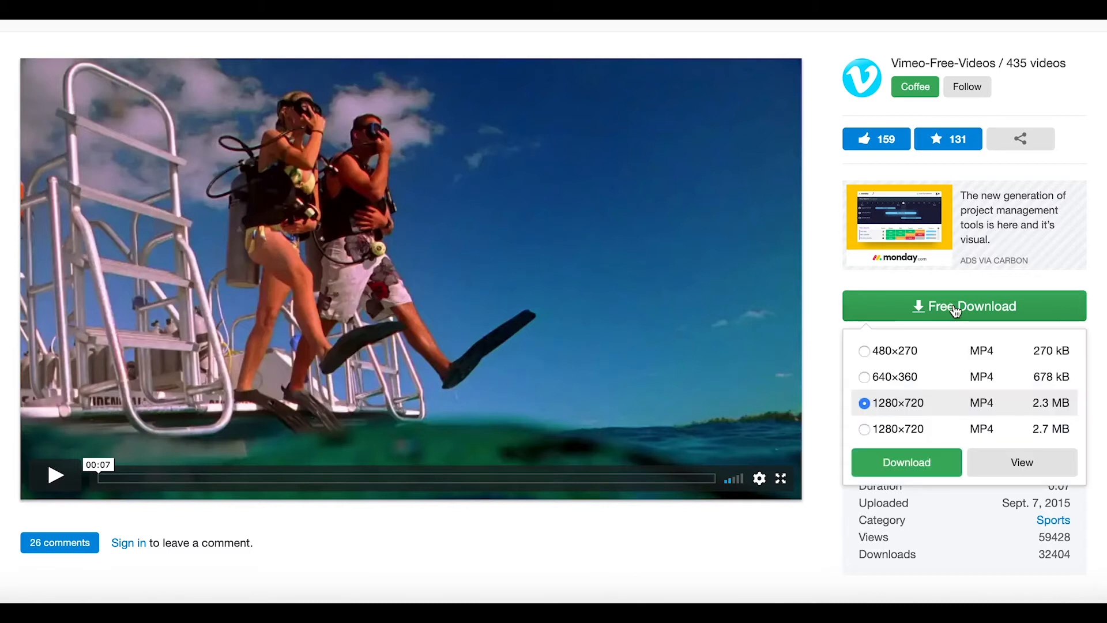
{"action": "left_click", "coordinate": [899, 469]}
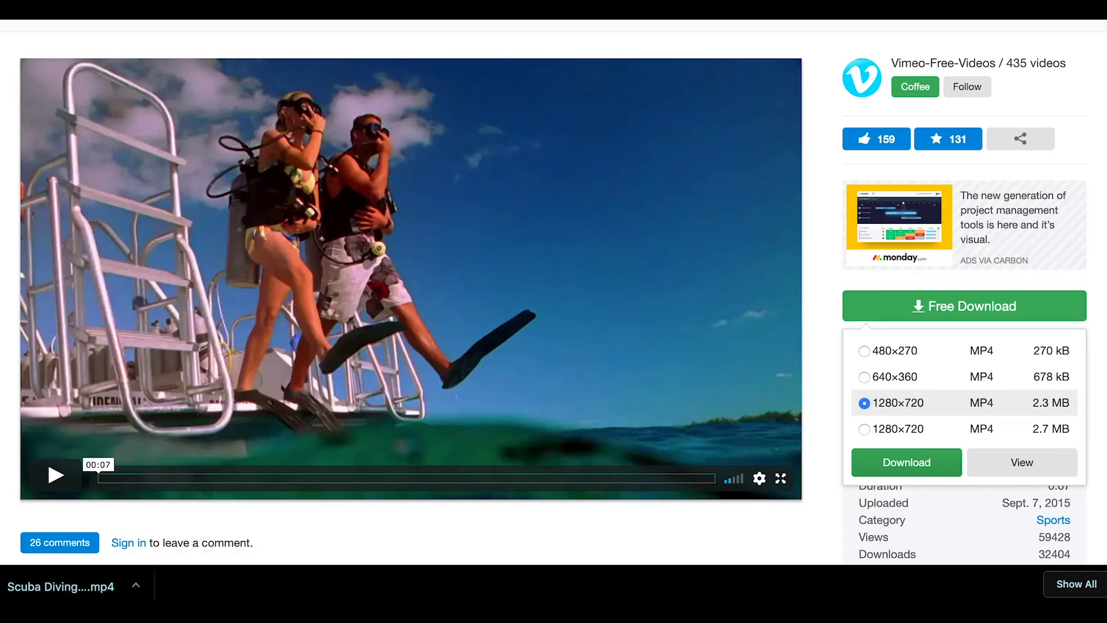
{"action": "key", "text": "super+["}
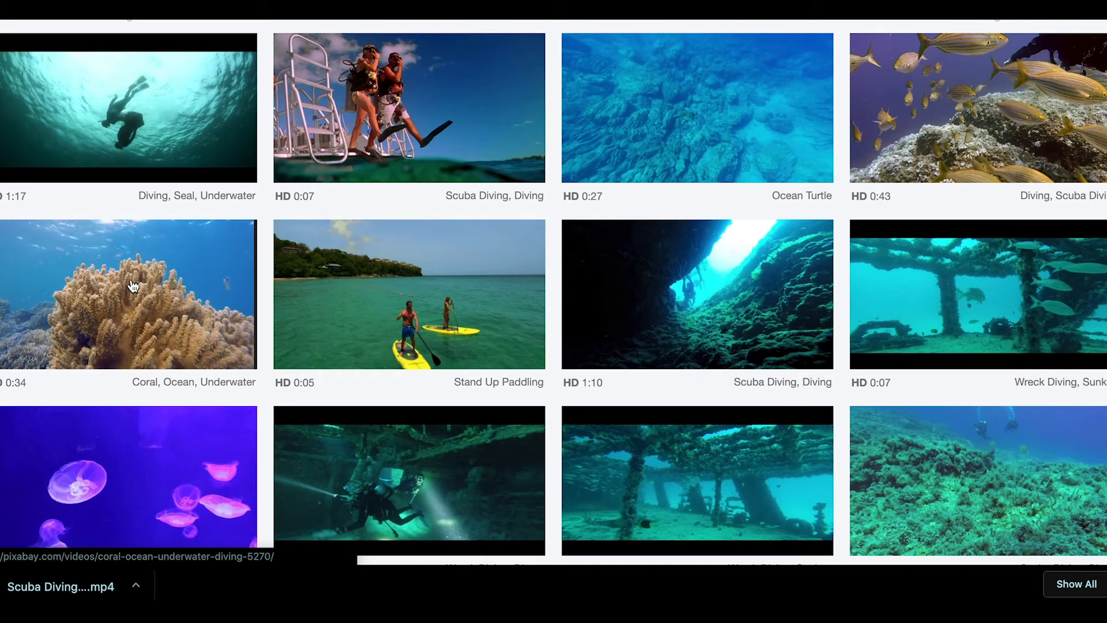
Step: Download the 0:43 clip of fish over rocks at 1280×720
{"action": "left_click", "coordinate": [951, 128]}
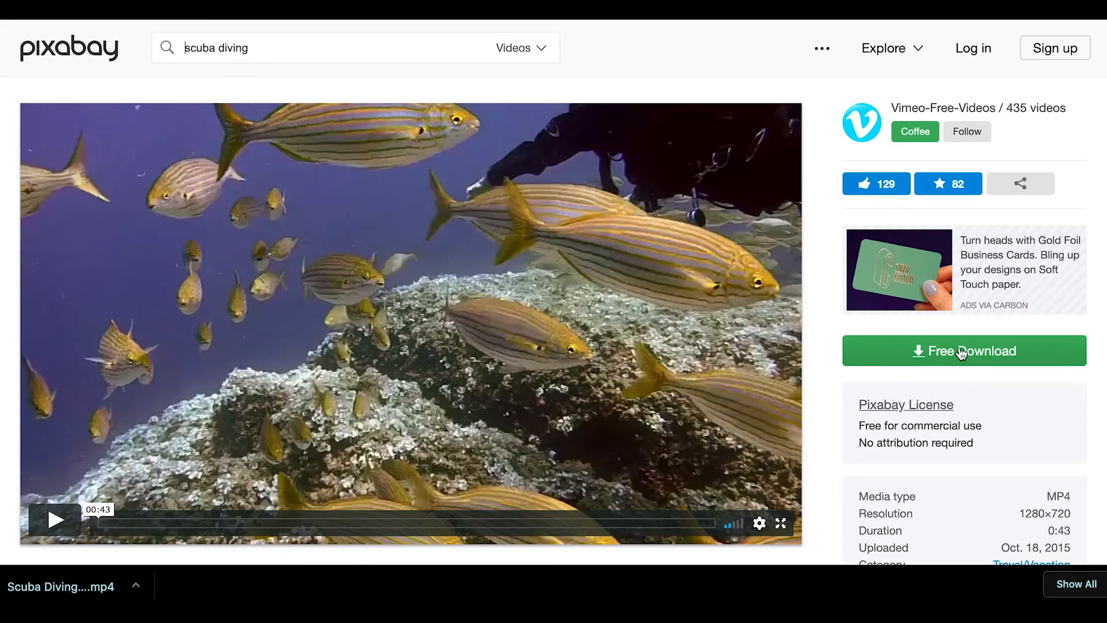
{"action": "left_click", "coordinate": [964, 353]}
{"action": "left_click", "coordinate": [903, 513]}
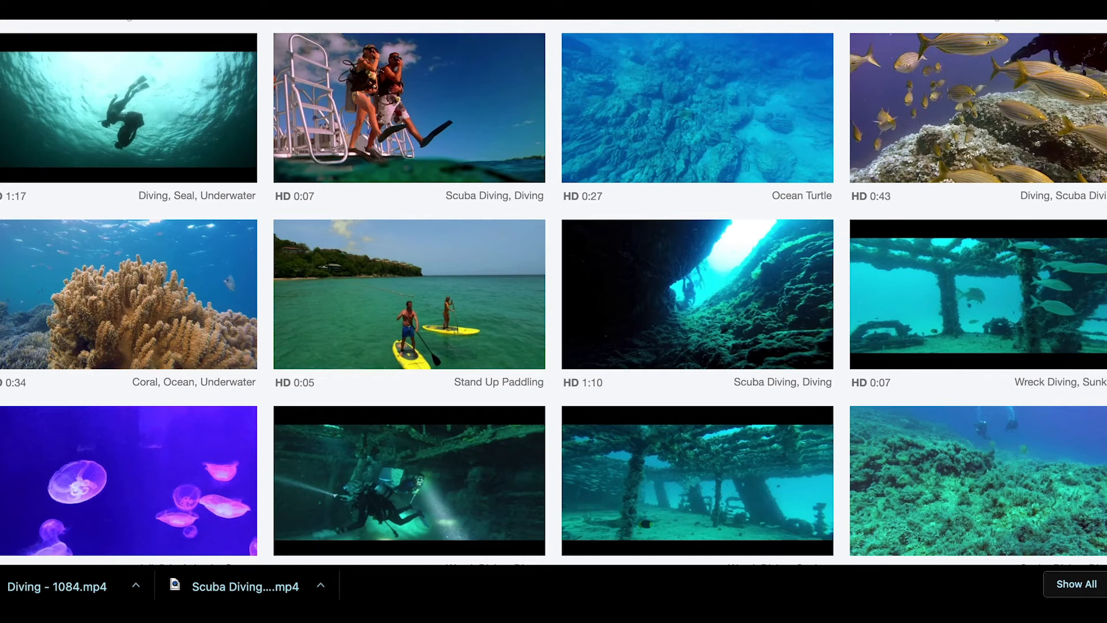
Step: Download the Wreck Diving clip
{"action": "scroll", "coordinate": [502, 457], "scroll_direction": "down", "scroll_amount": 1}
{"action": "scroll", "coordinate": [502, 457], "scroll_direction": "up", "scroll_amount": 2}
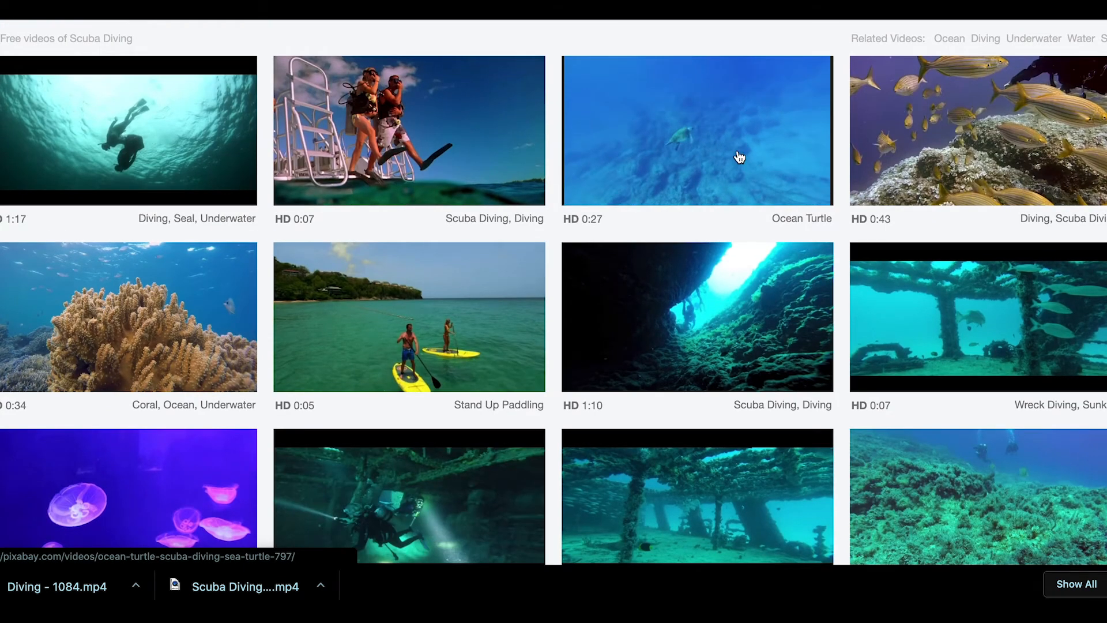
{"action": "left_click", "coordinate": [891, 320]}
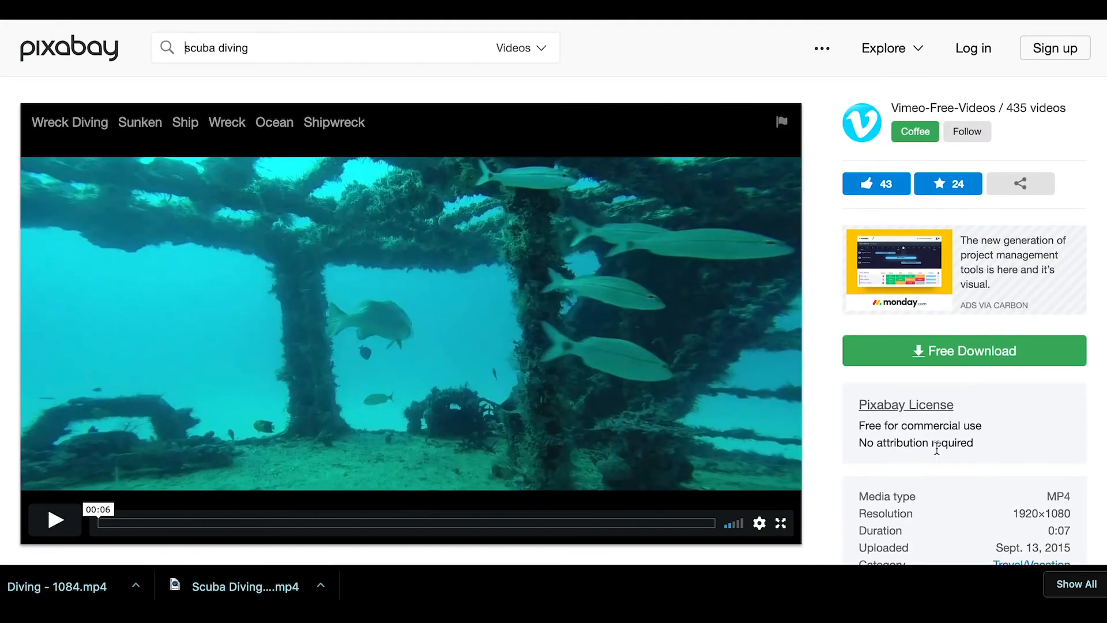
{"action": "left_click", "coordinate": [966, 363]}
{"action": "left_click", "coordinate": [895, 511]}
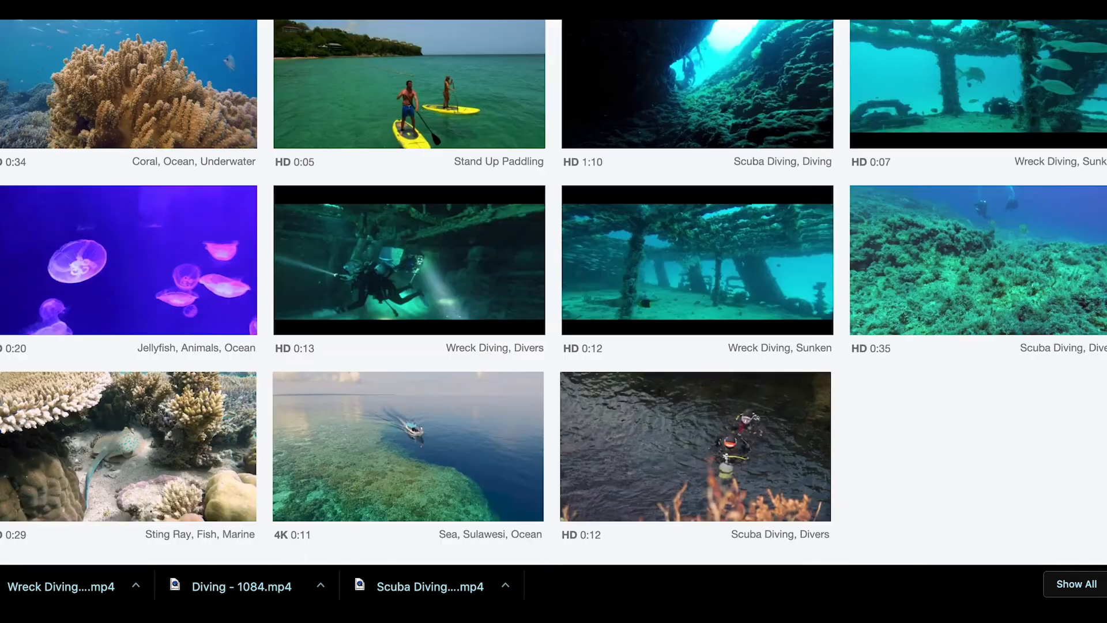
Step: Download the Sulawesi sea clip of a boat crossing the reef at 3840×2160
{"action": "scroll", "coordinate": [563, 496], "scroll_direction": "down", "scroll_amount": 2}
{"action": "left_click", "coordinate": [478, 363]}
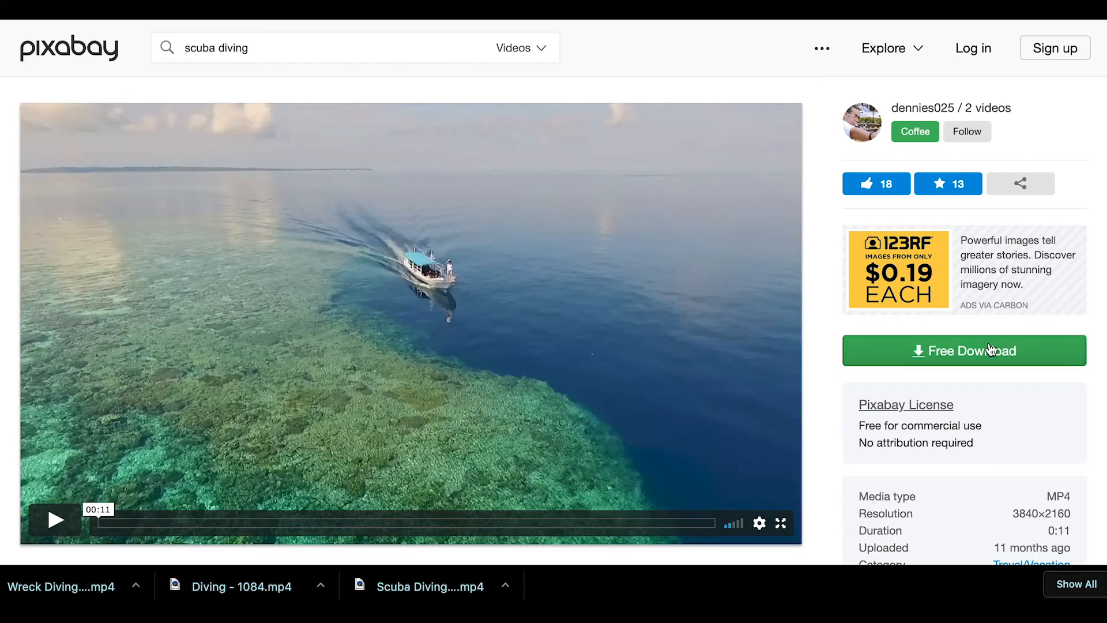
{"action": "left_click", "coordinate": [989, 350]}
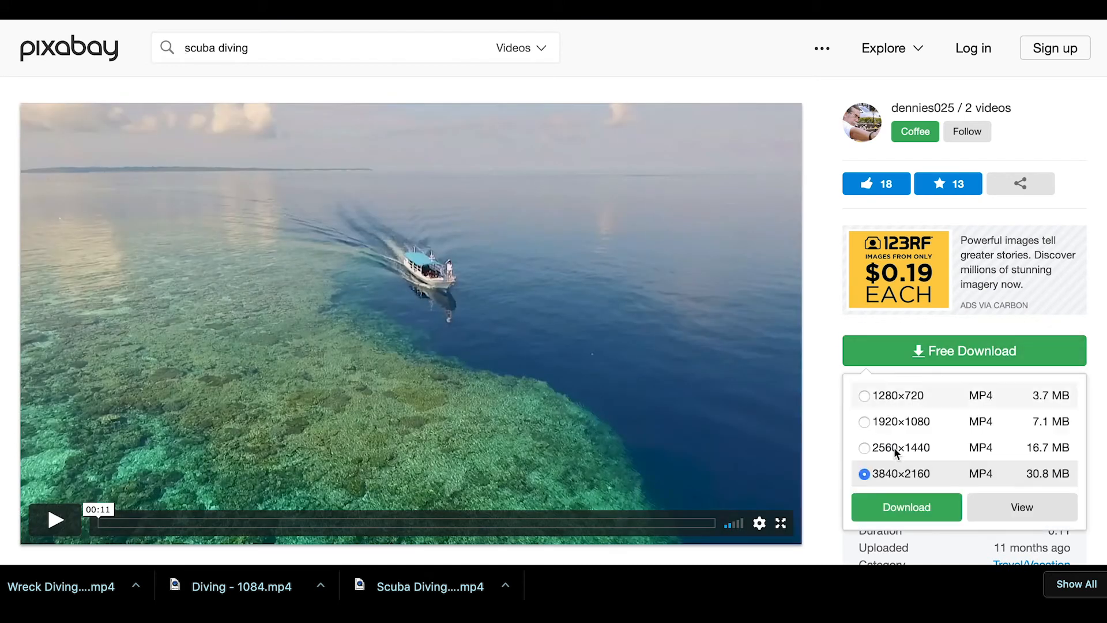
{"action": "left_click", "coordinate": [897, 505]}
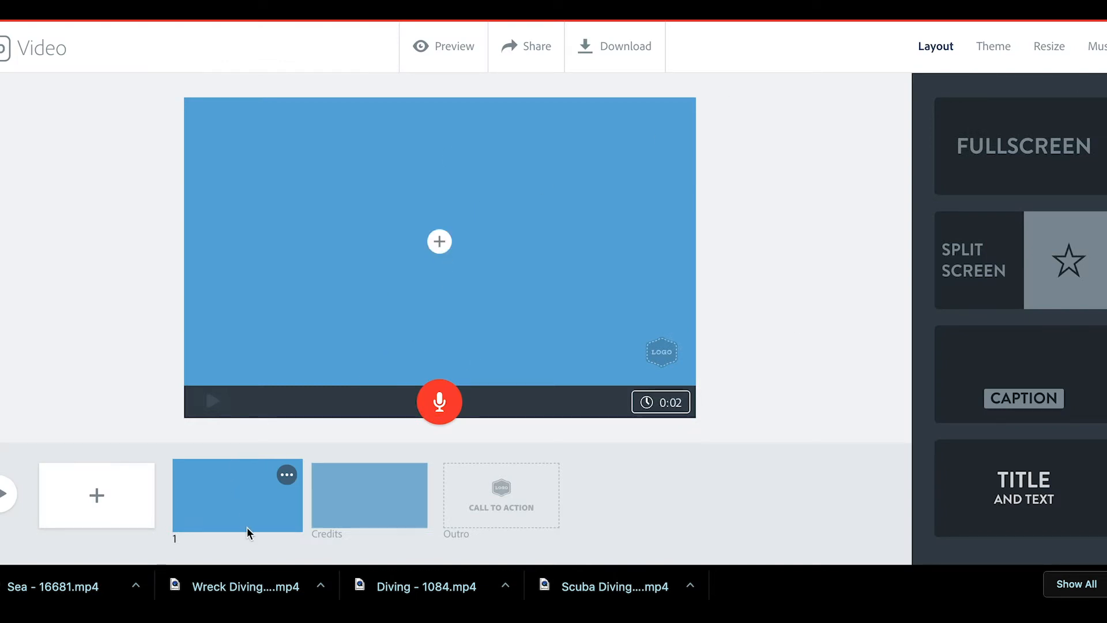
Step: Add slide 2 with Scuba Diving - 699.mp4 trimmed to roughly 1.7–4.0 seconds
{"action": "left_click", "coordinate": [90, 500]}
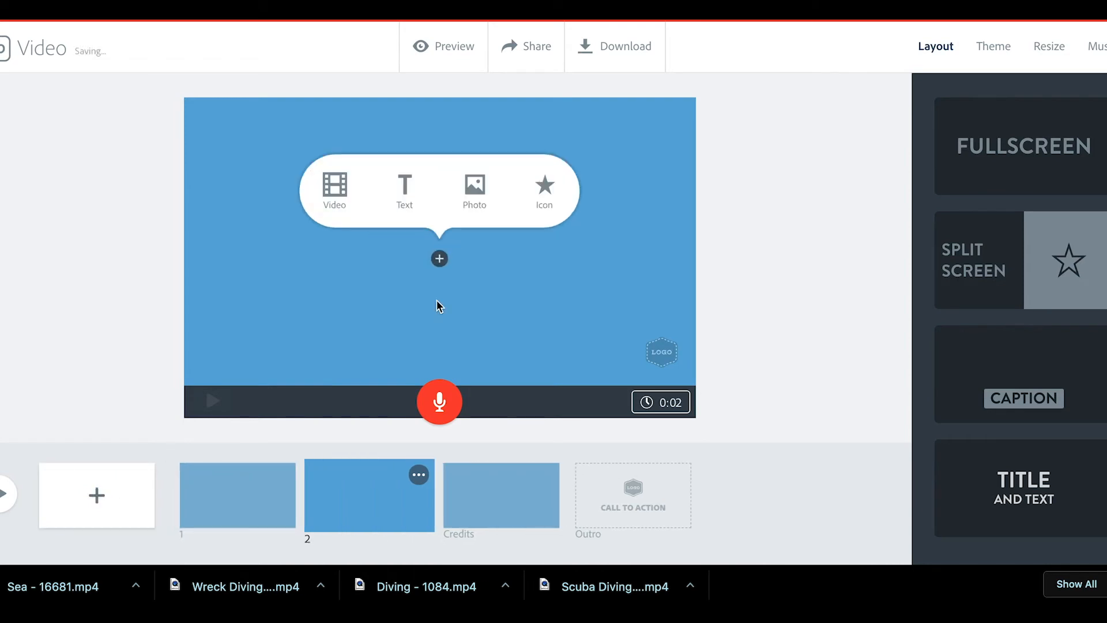
{"action": "left_click", "coordinate": [341, 203]}
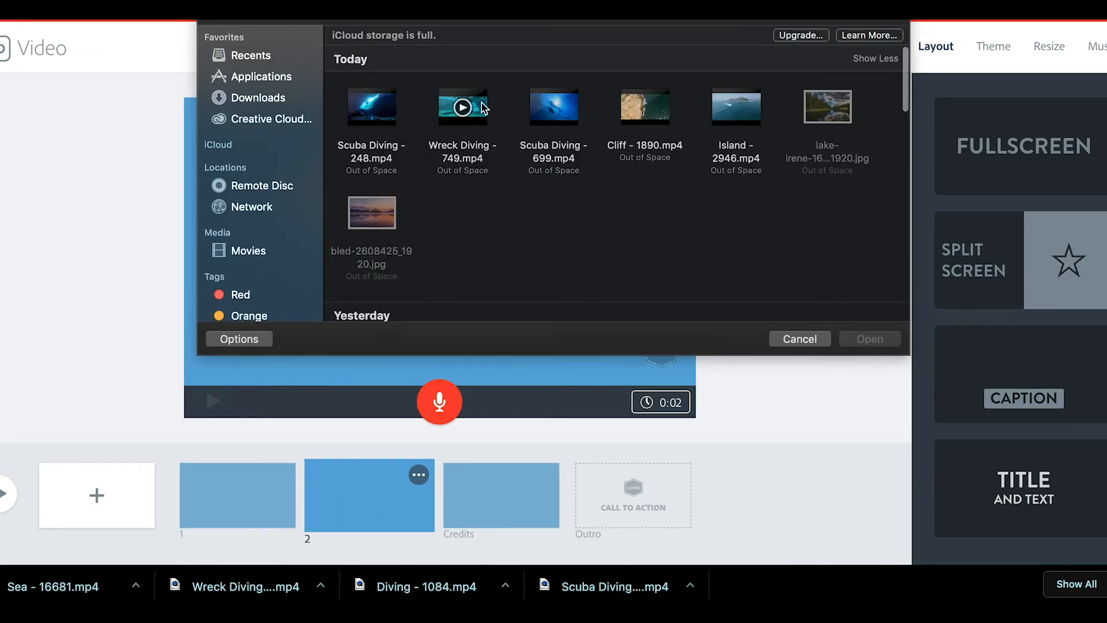
{"action": "left_click", "coordinate": [571, 116]}
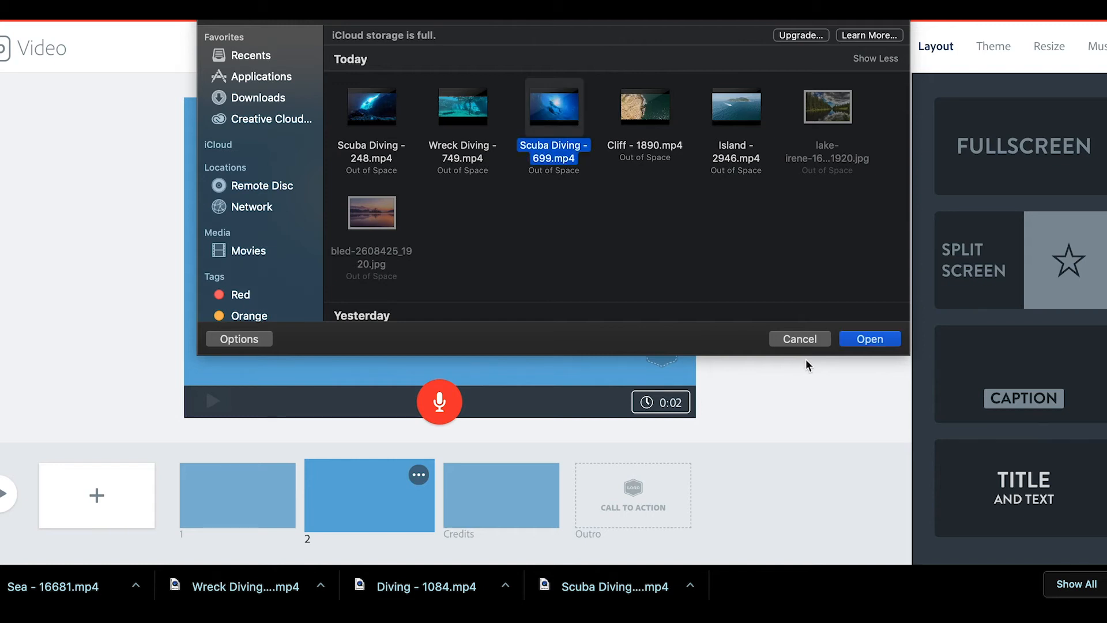
{"action": "left_click", "coordinate": [865, 340]}
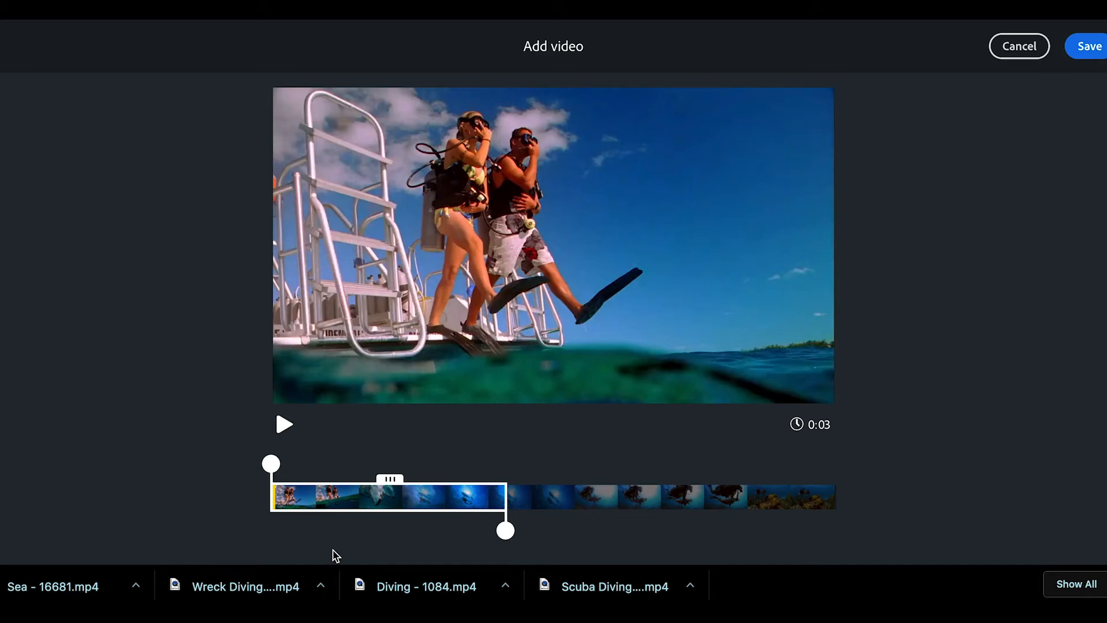
{"action": "left_click_drag", "start_coordinate": [390, 478], "coordinate": [312, 466]}
{"action": "left_click_drag", "start_coordinate": [271, 462], "coordinate": [464, 464]}
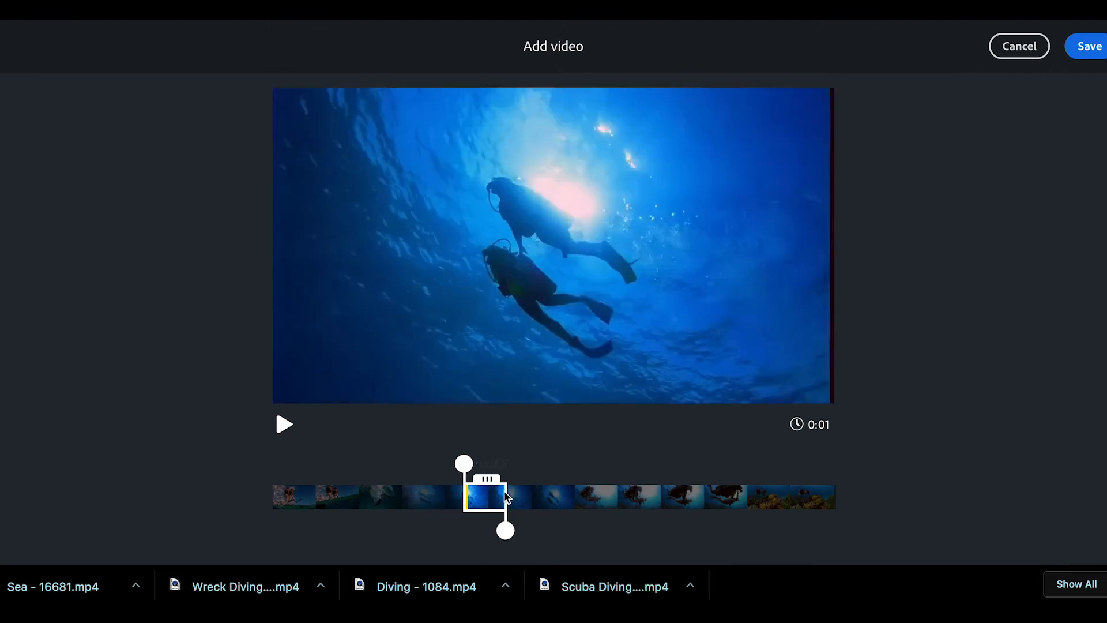
{"action": "left_click_drag", "start_coordinate": [511, 525], "coordinate": [573, 531]}
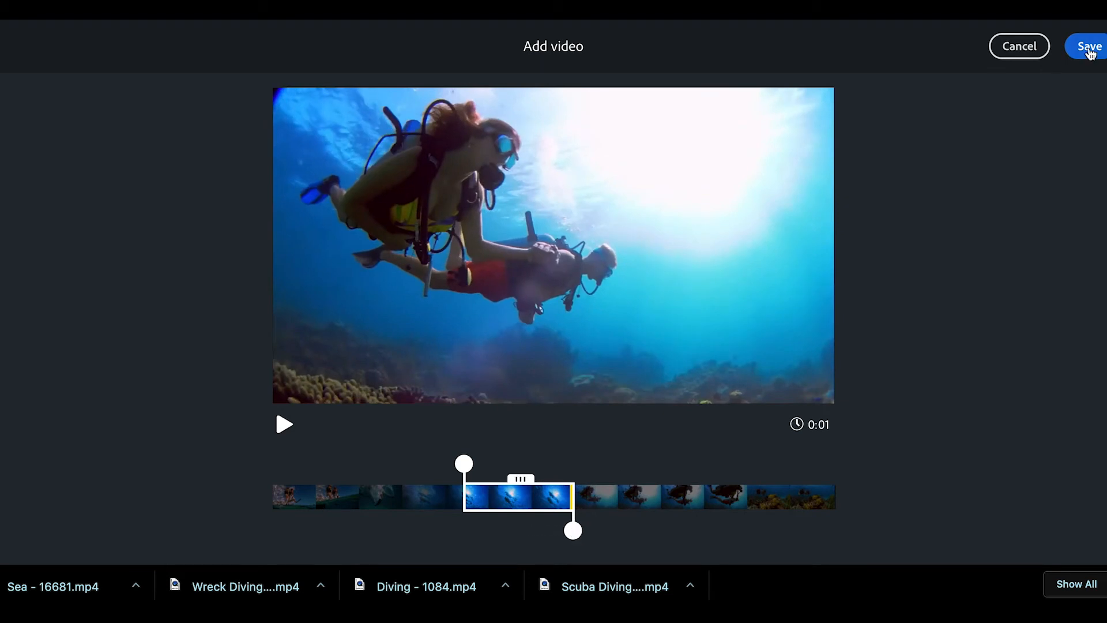
{"action": "left_click", "coordinate": [1088, 49]}
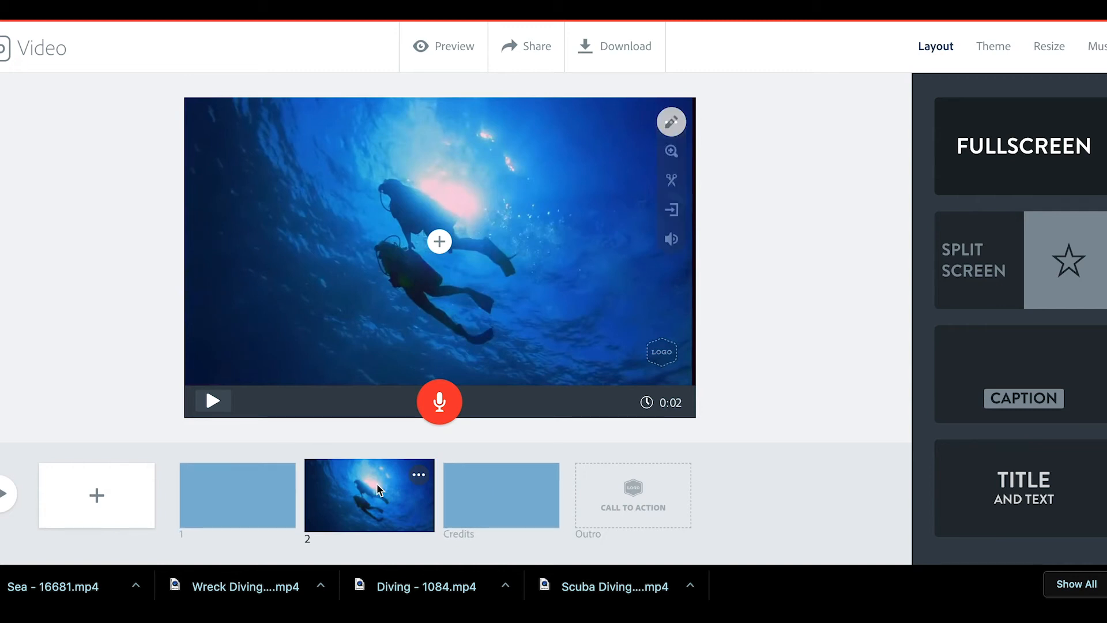
Step: Preview the new diving slide, then delete slide 2
{"action": "left_click", "coordinate": [215, 401]}
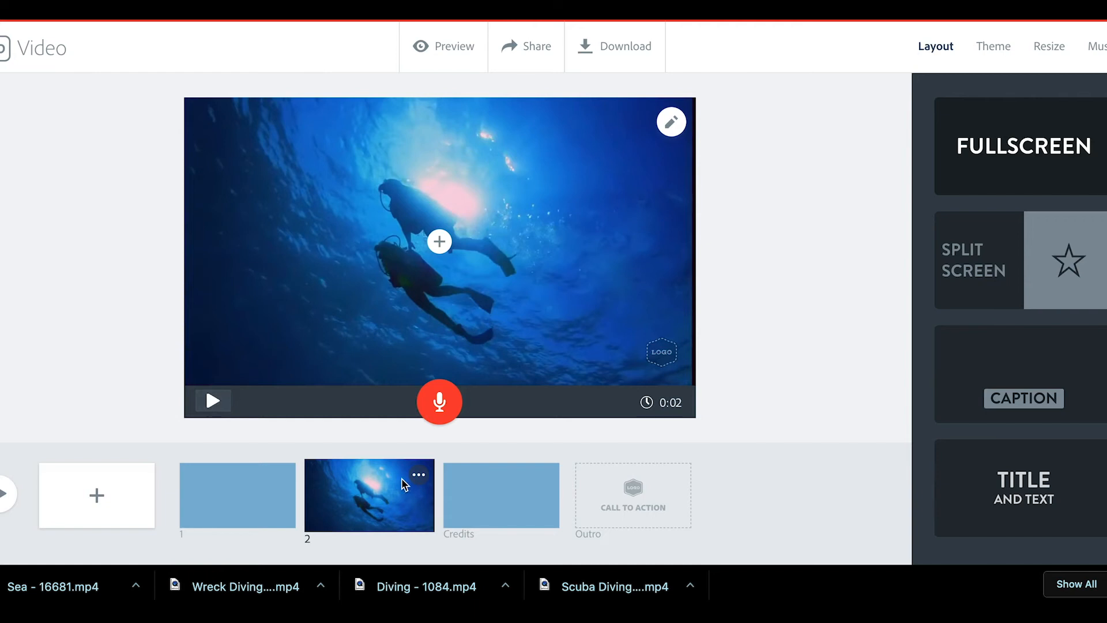
{"action": "left_click", "coordinate": [419, 475]}
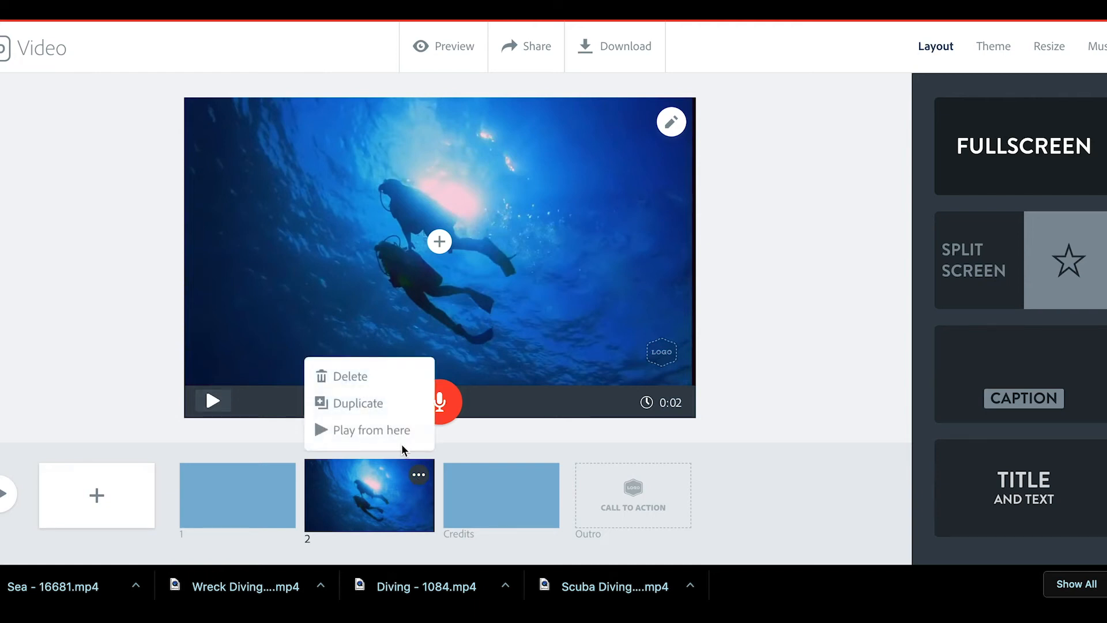
{"action": "left_click", "coordinate": [358, 375]}
{"action": "left_click", "coordinate": [357, 432]}
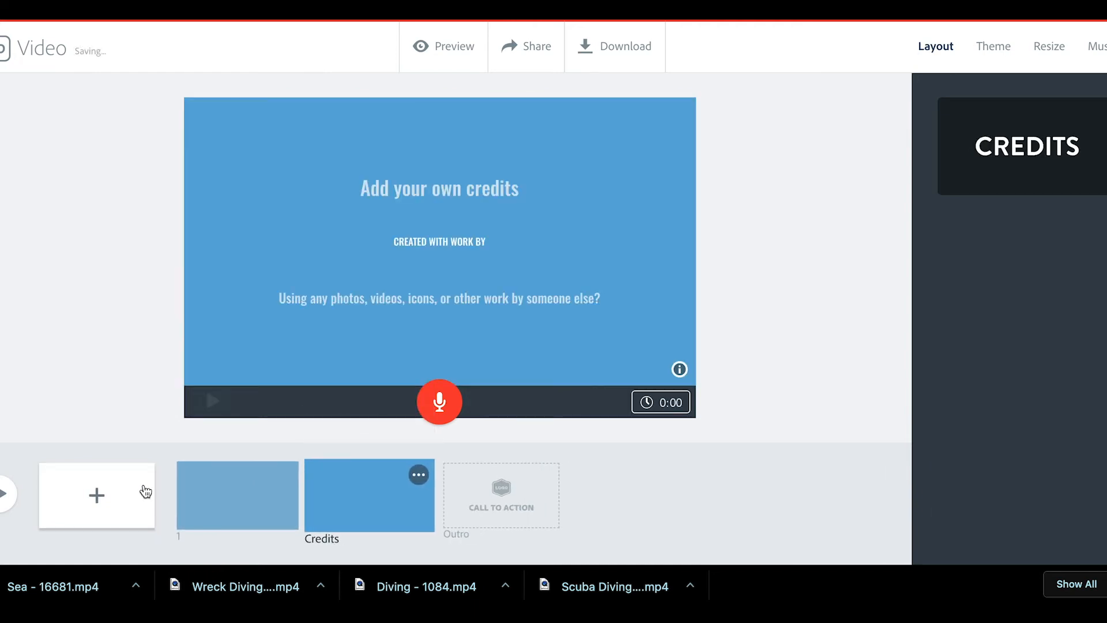
Step: Add a new slide 2 with Scuba Diving - 699.mp4 lengthened to a 0:04 boat-entry section
{"action": "left_click", "coordinate": [98, 497]}
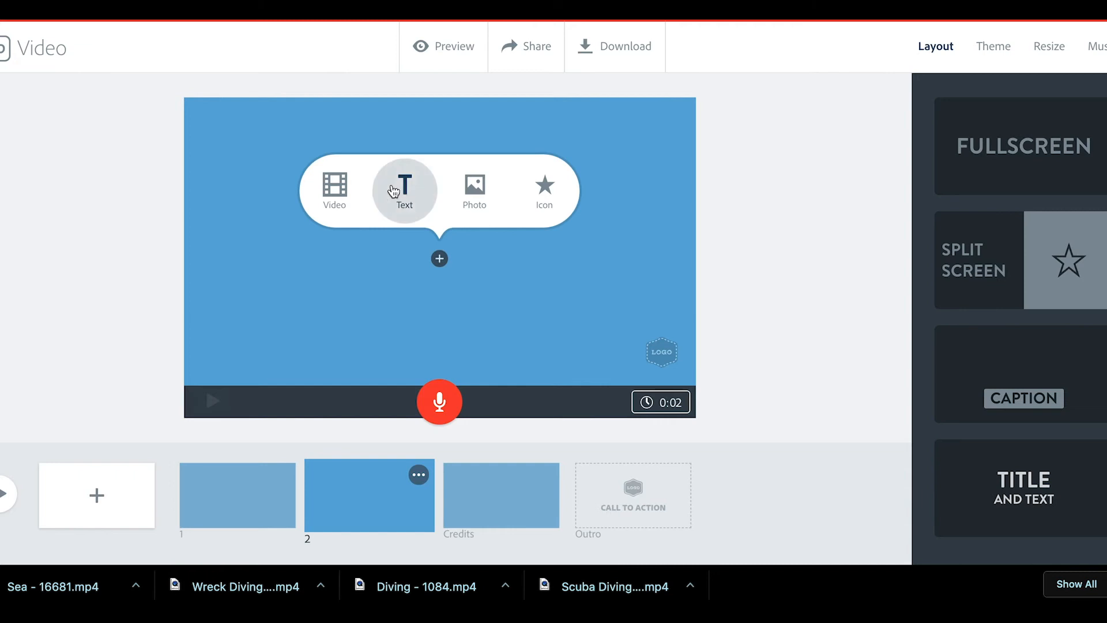
{"action": "left_click", "coordinate": [334, 186]}
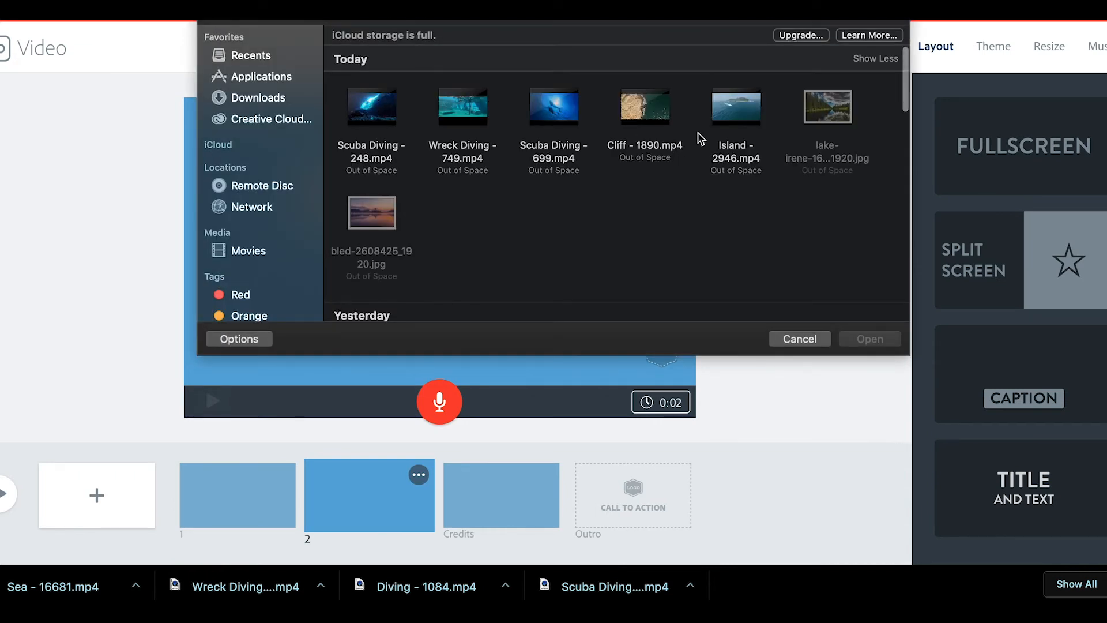
{"action": "left_click", "coordinate": [371, 107]}
{"action": "left_click", "coordinate": [554, 107]}
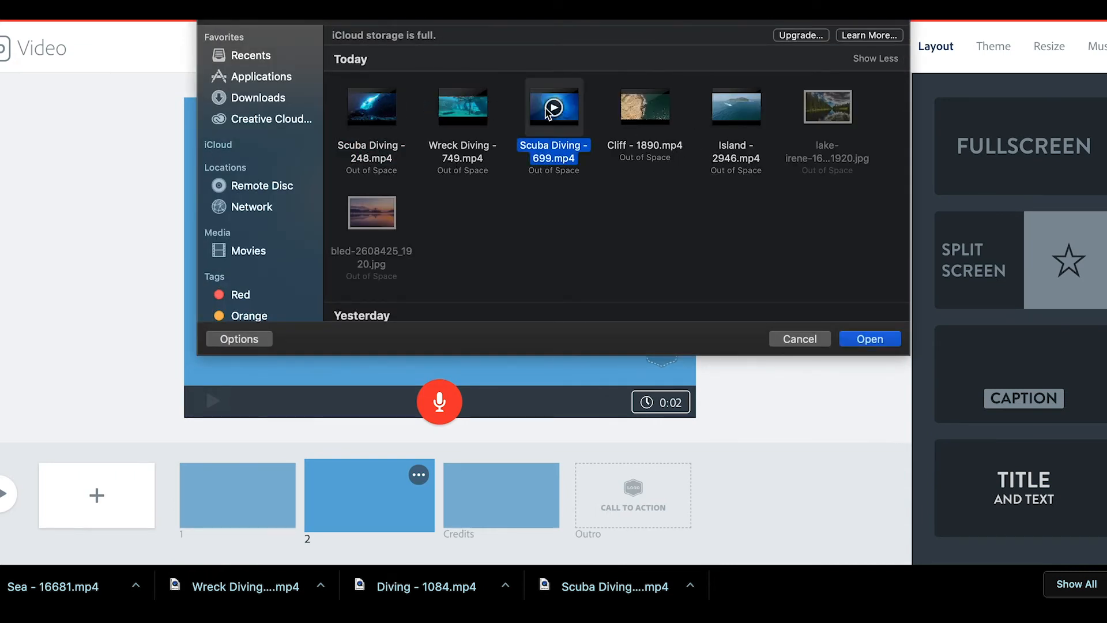
{"action": "left_click", "coordinate": [864, 340]}
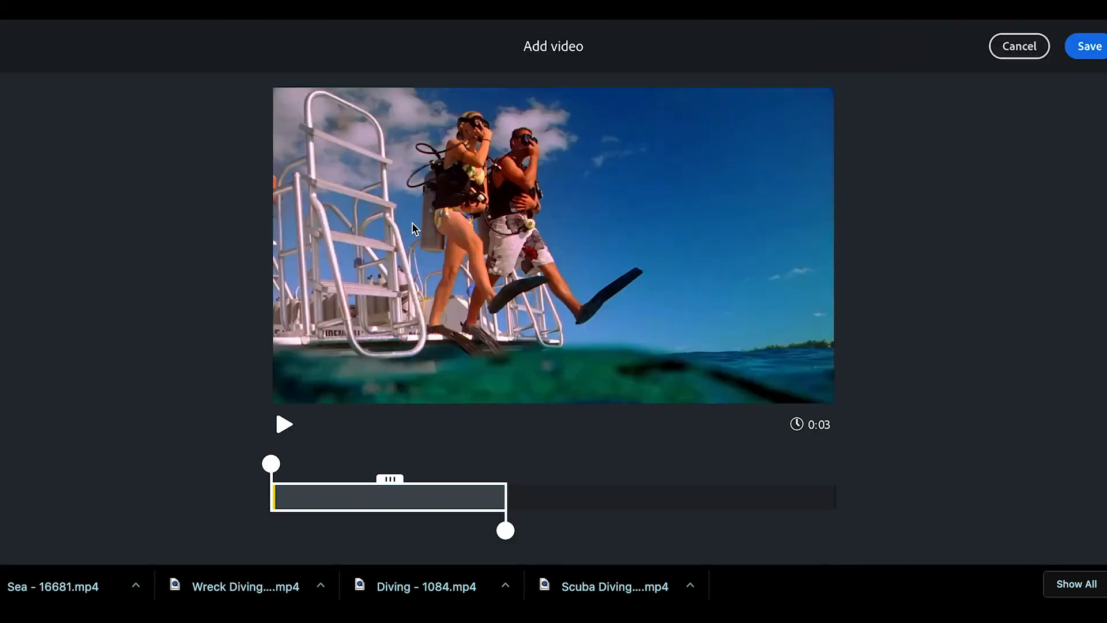
{"action": "left_click_drag", "start_coordinate": [505, 531], "coordinate": [545, 531]}
{"action": "left_click", "coordinate": [289, 440]}
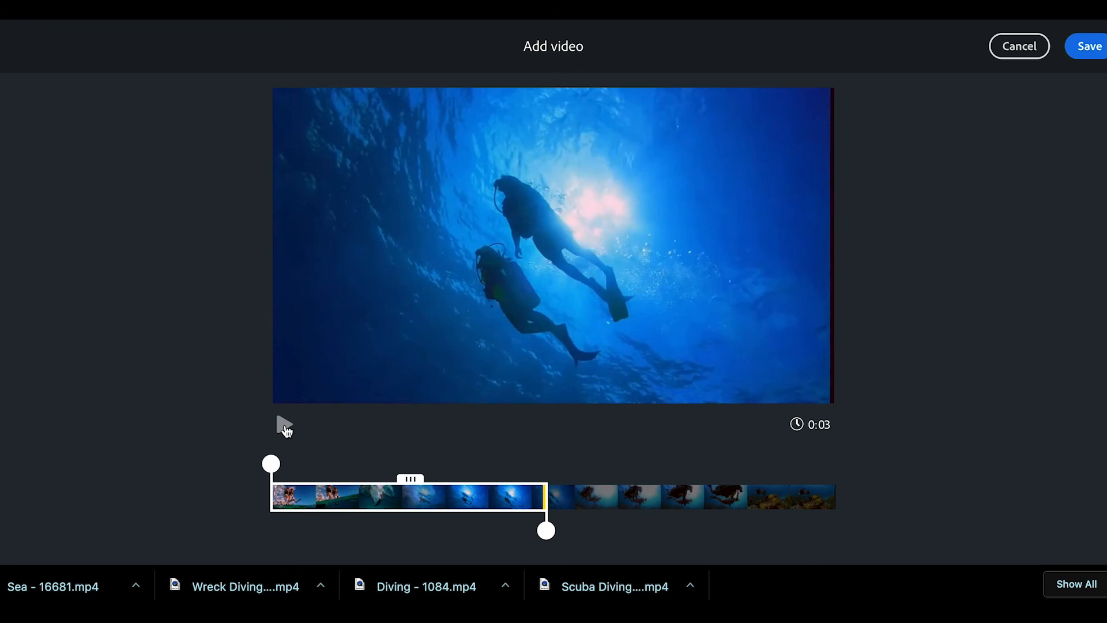
{"action": "left_click", "coordinate": [288, 438]}
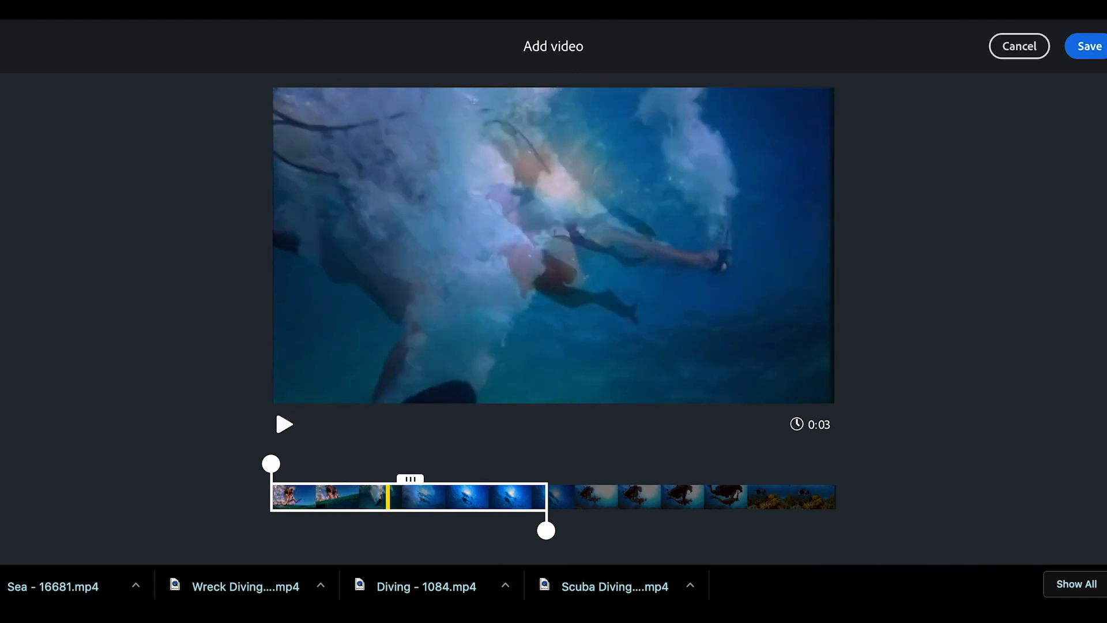
{"action": "left_click", "coordinate": [1088, 46]}
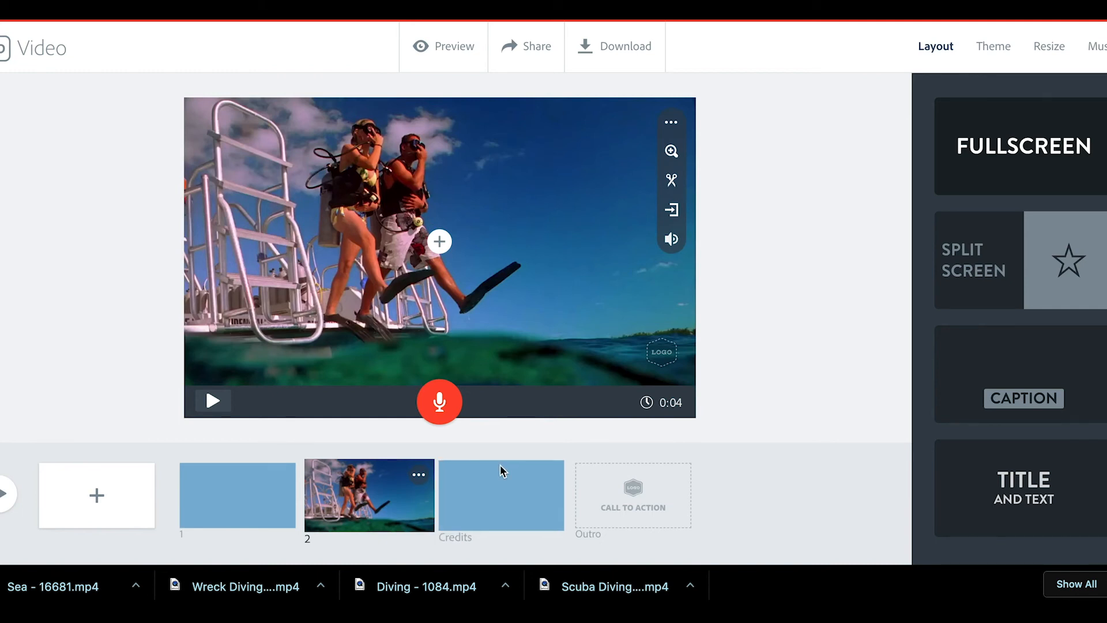
Step: Put Wreck Diving - 749.mp4 on slide 1, trimmed to a 0:04 shipwreck section, and save
{"action": "left_click", "coordinate": [226, 490]}
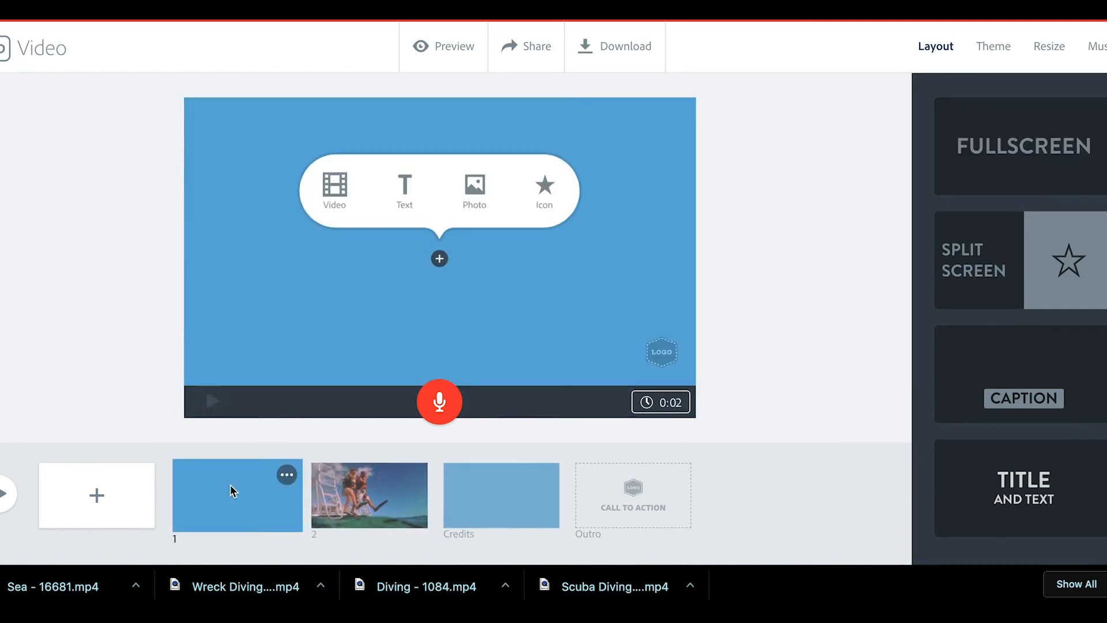
{"action": "left_click", "coordinate": [335, 187]}
{"action": "left_click", "coordinate": [481, 109]}
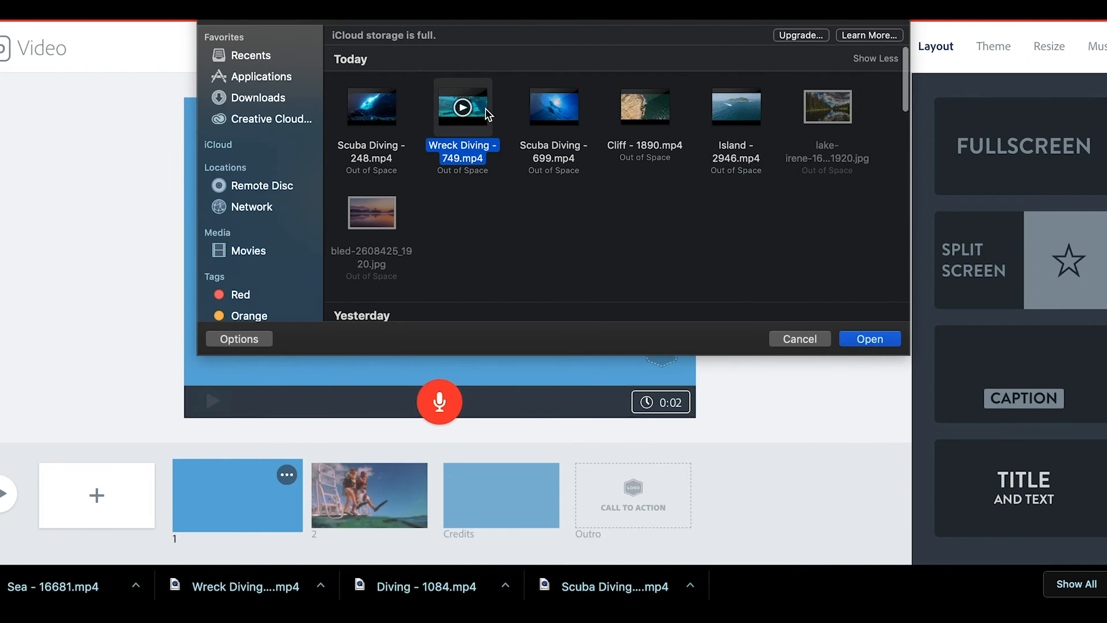
{"action": "left_click", "coordinate": [861, 339]}
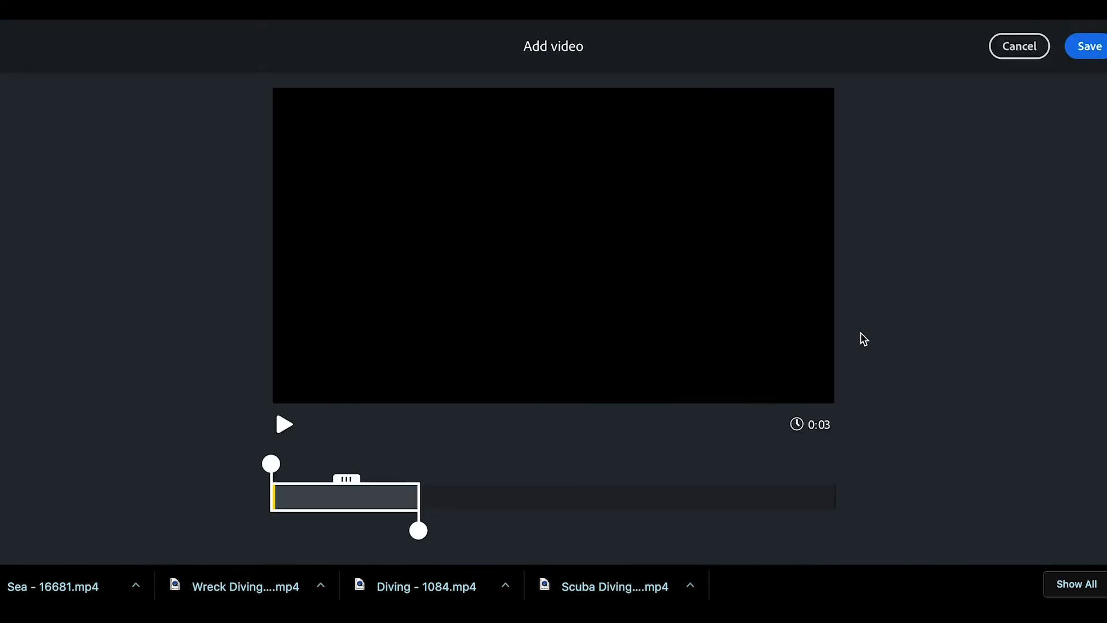
{"action": "left_click_drag", "start_coordinate": [418, 531], "coordinate": [517, 531]}
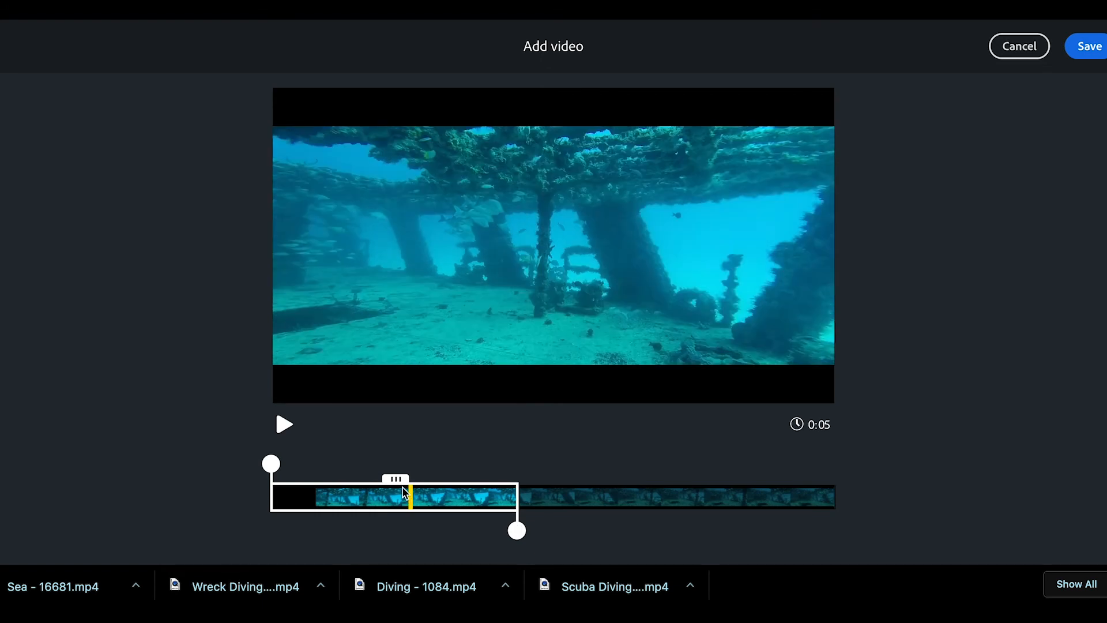
{"action": "left_click_drag", "start_coordinate": [401, 480], "coordinate": [451, 480]}
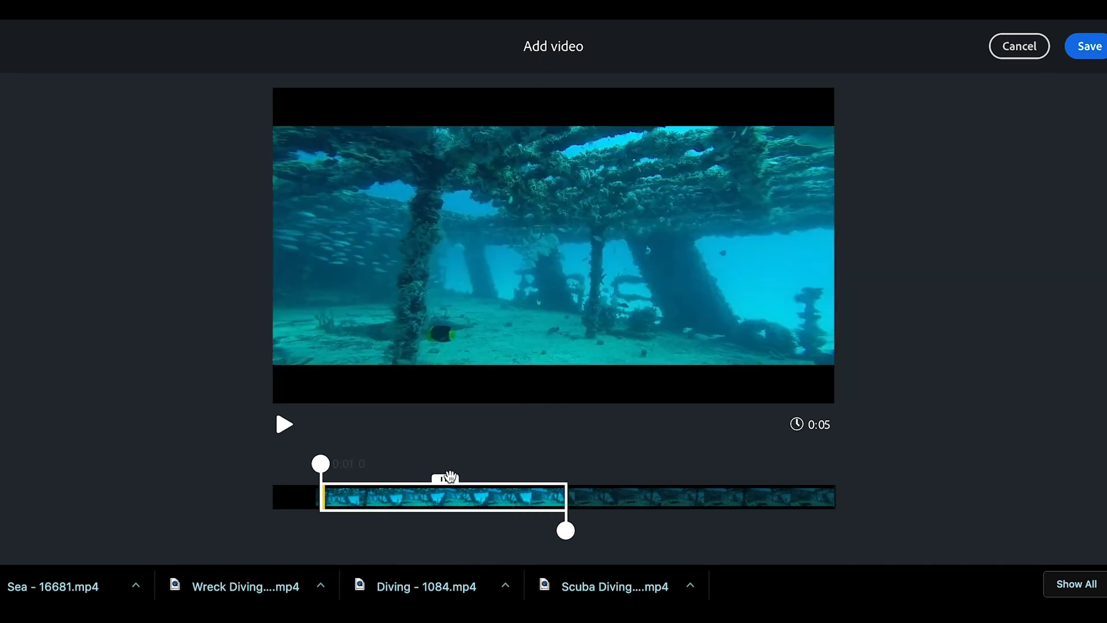
{"action": "left_click_drag", "start_coordinate": [567, 529], "coordinate": [618, 525]}
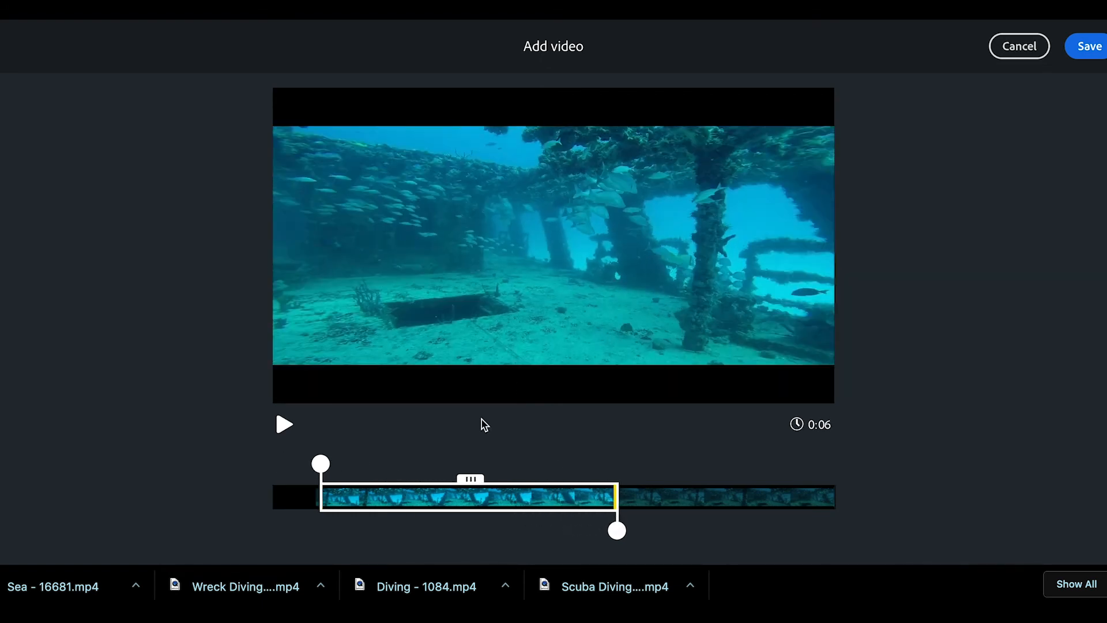
{"action": "left_click_drag", "start_coordinate": [471, 479], "coordinate": [692, 478]}
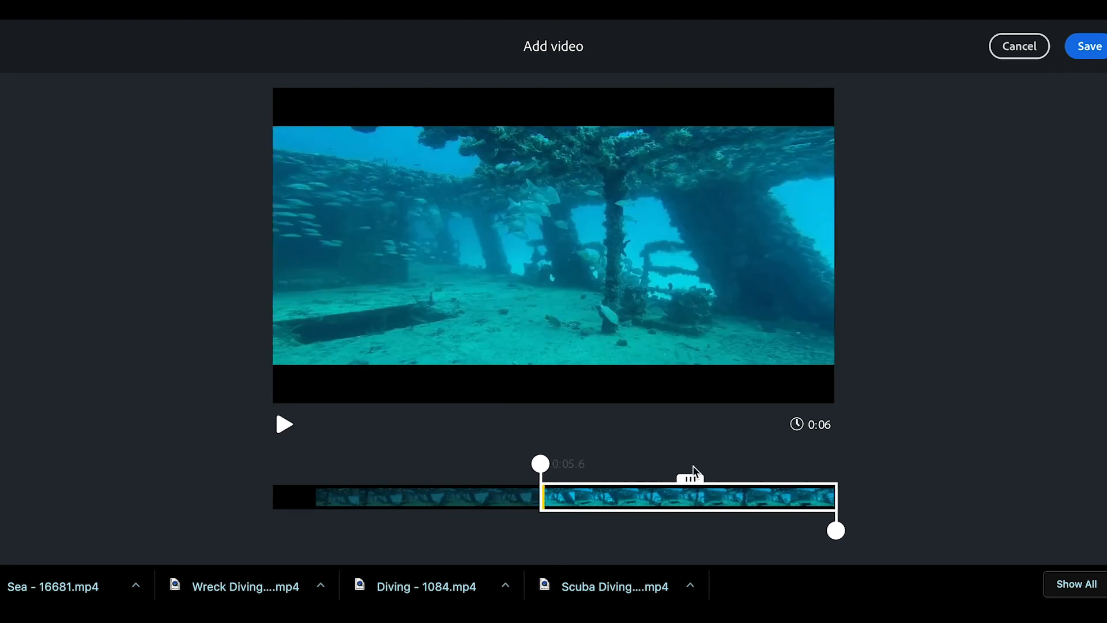
{"action": "left_click_drag", "start_coordinate": [545, 467], "coordinate": [630, 463]}
{"action": "left_click_drag", "start_coordinate": [734, 479], "coordinate": [487, 478]}
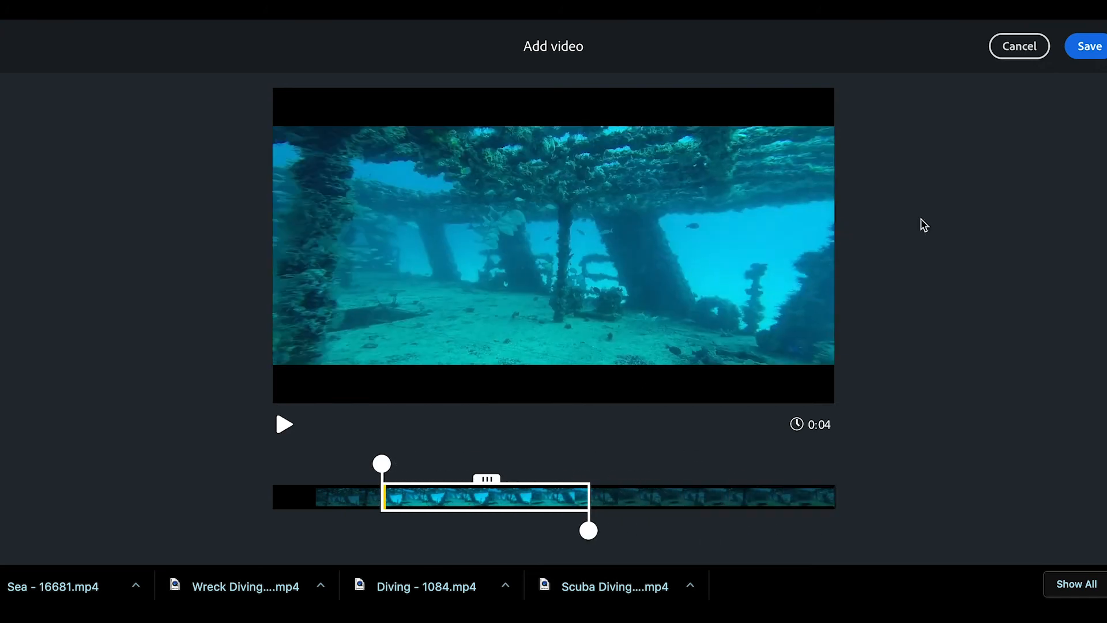
{"action": "left_click", "coordinate": [1075, 55]}
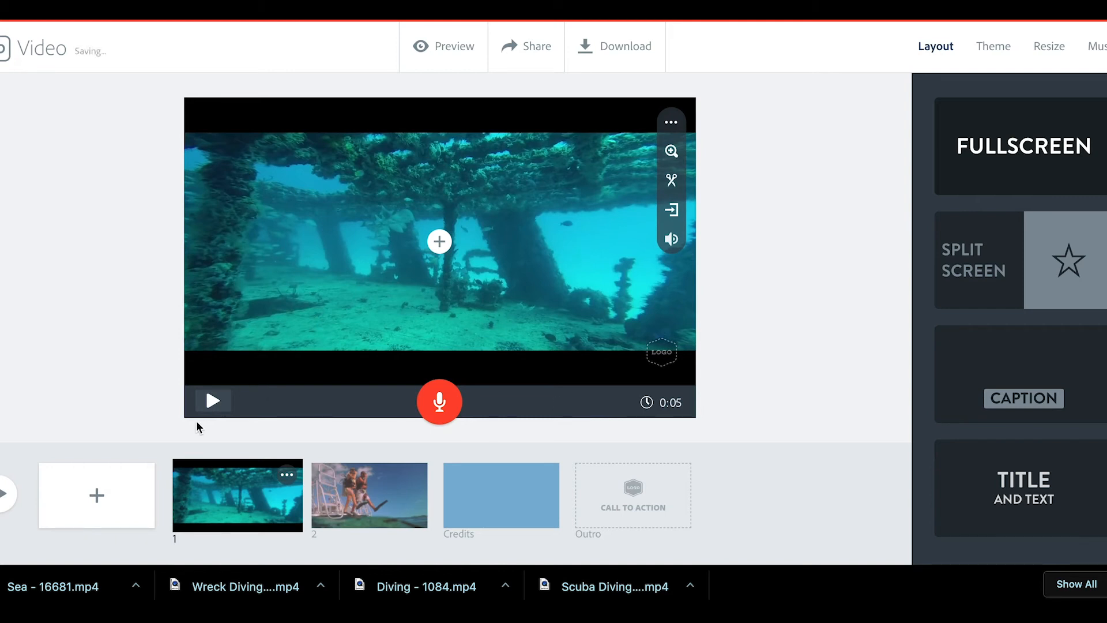
Step: Insert Island - 2946.mp4 after slide 1, trimmed to a 0:02 island-and-speedboat section
{"action": "left_click", "coordinate": [99, 495]}
{"action": "left_click", "coordinate": [334, 196]}
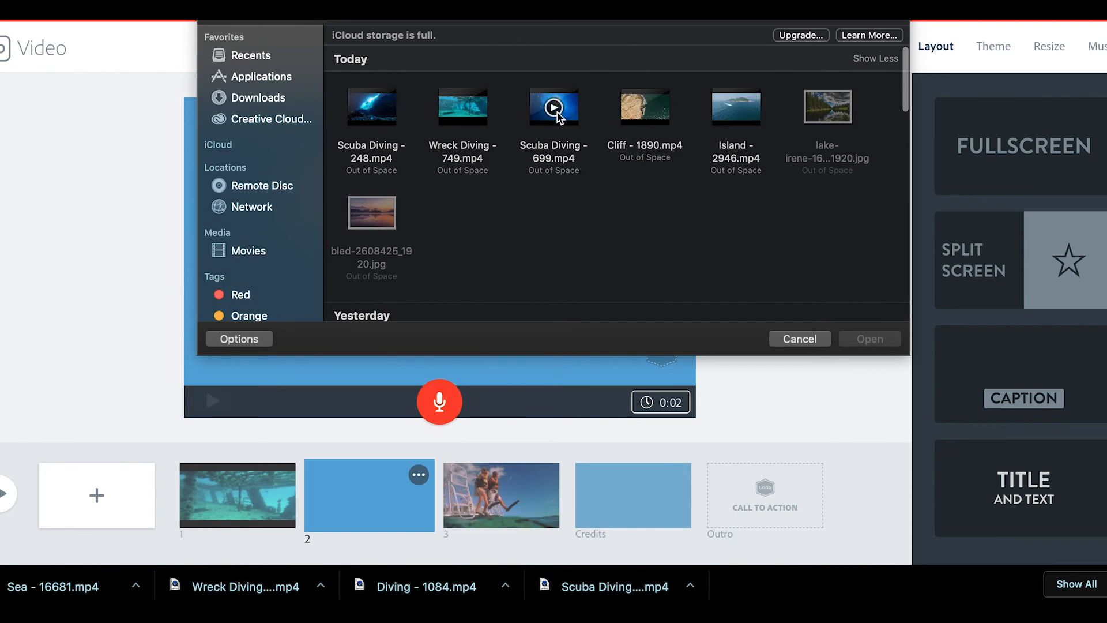
{"action": "left_click", "coordinate": [753, 118]}
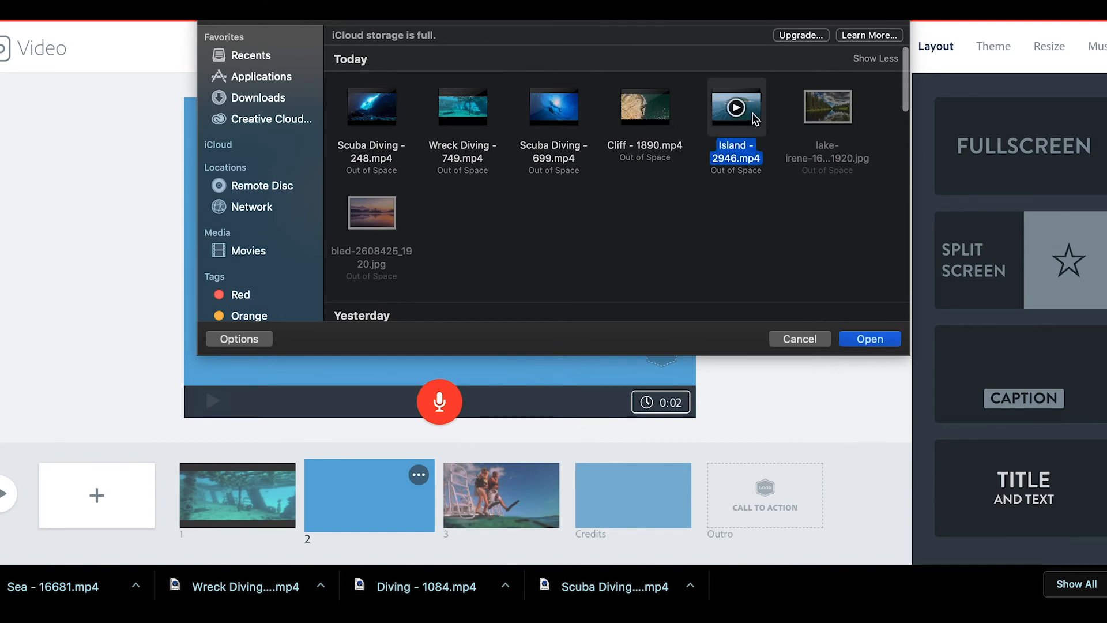
{"action": "left_click", "coordinate": [864, 348]}
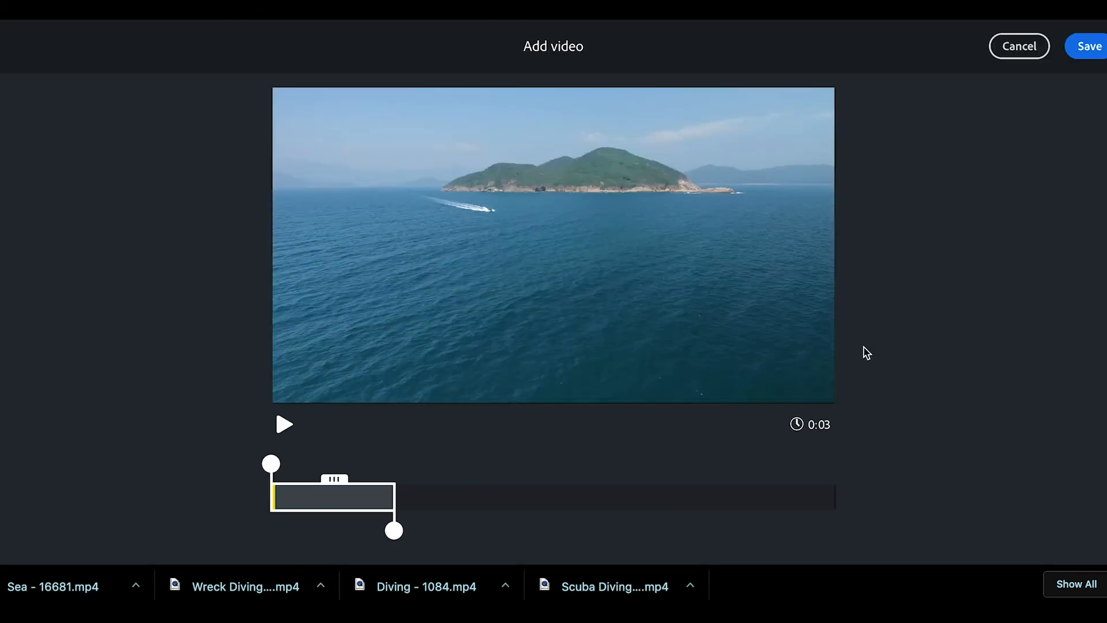
{"action": "left_click_drag", "start_coordinate": [394, 529], "coordinate": [486, 531]}
{"action": "left_click_drag", "start_coordinate": [276, 461], "coordinate": [423, 463]}
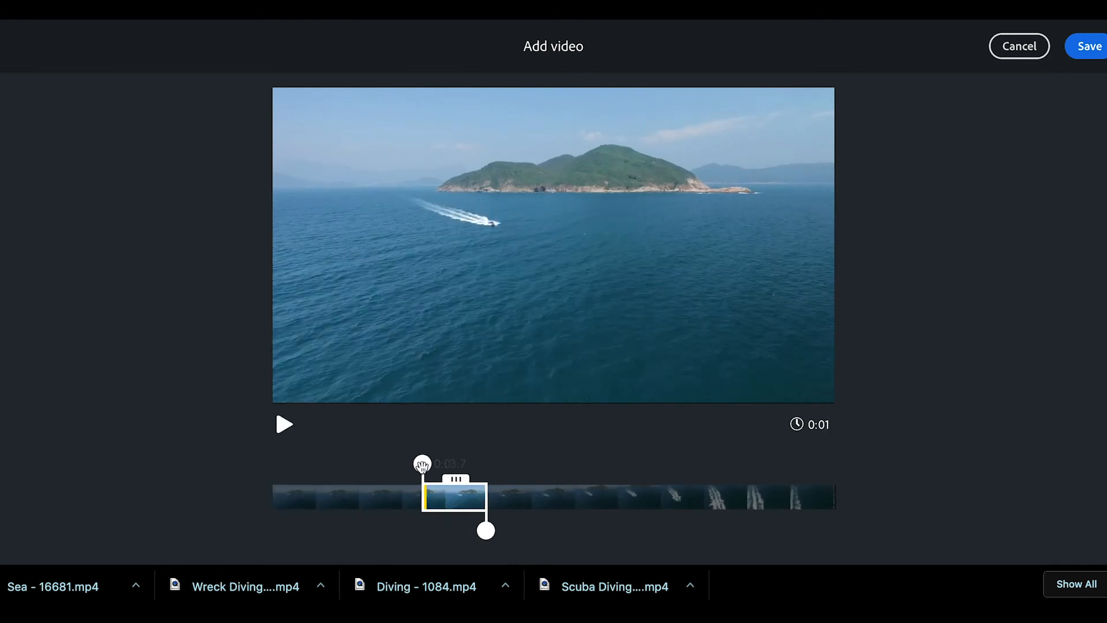
{"action": "left_click", "coordinate": [1095, 52]}
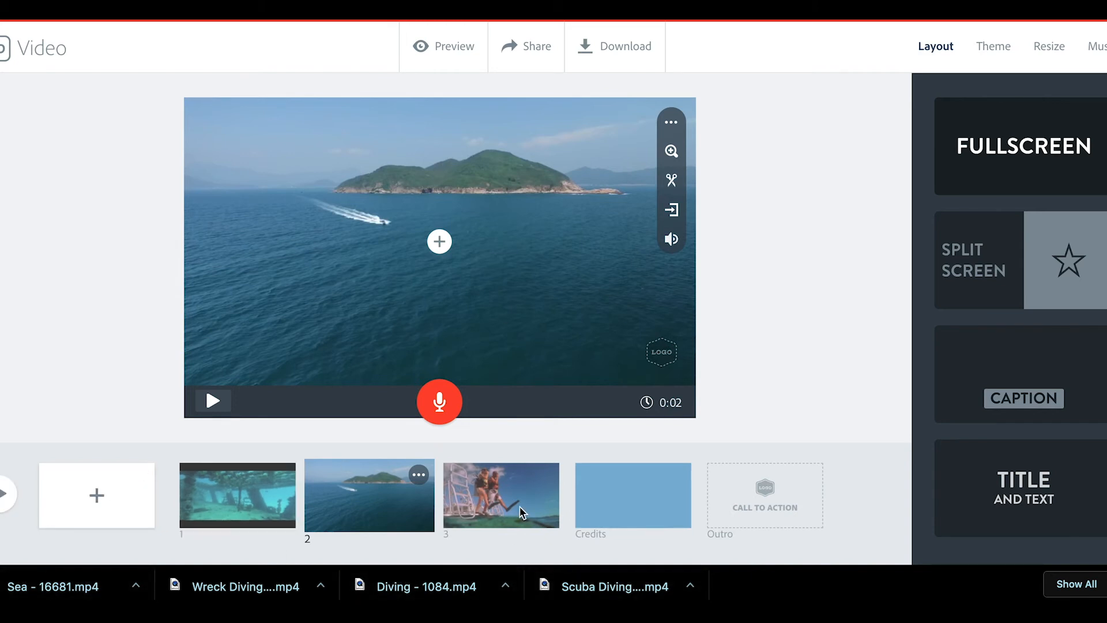
{"action": "left_click", "coordinate": [6, 493]}
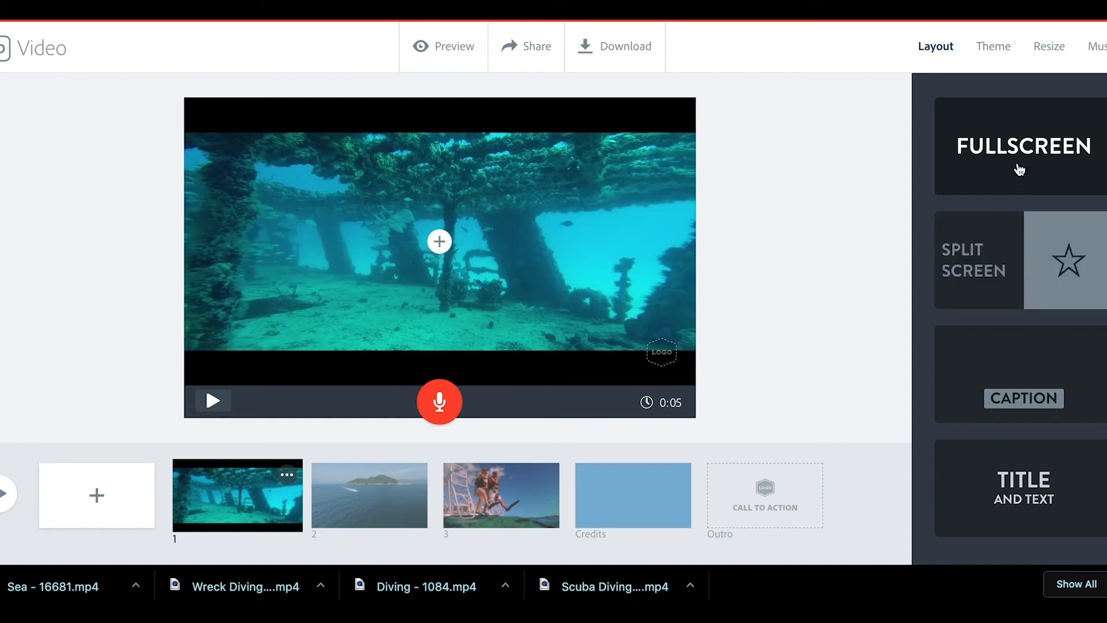
Step: Switch slide 1 to Split Screen and type 'Lake Hartwell Diving Tours' beside the wreck clip
{"action": "left_click", "coordinate": [1018, 257]}
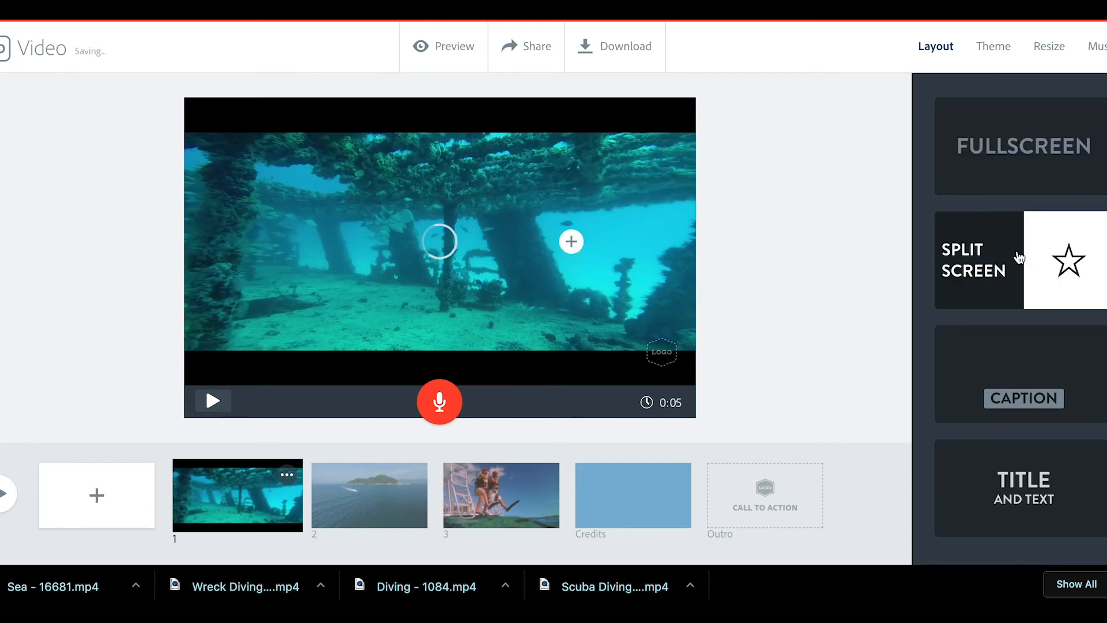
{"action": "mouse_move", "coordinate": [592, 245]}
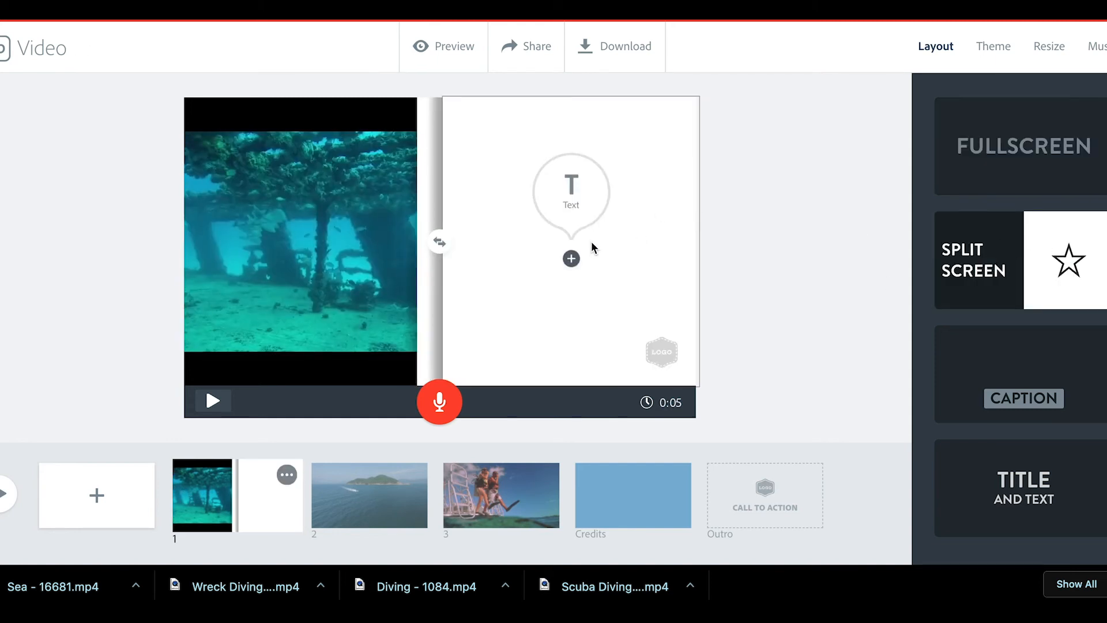
{"action": "left_click", "coordinate": [572, 185]}
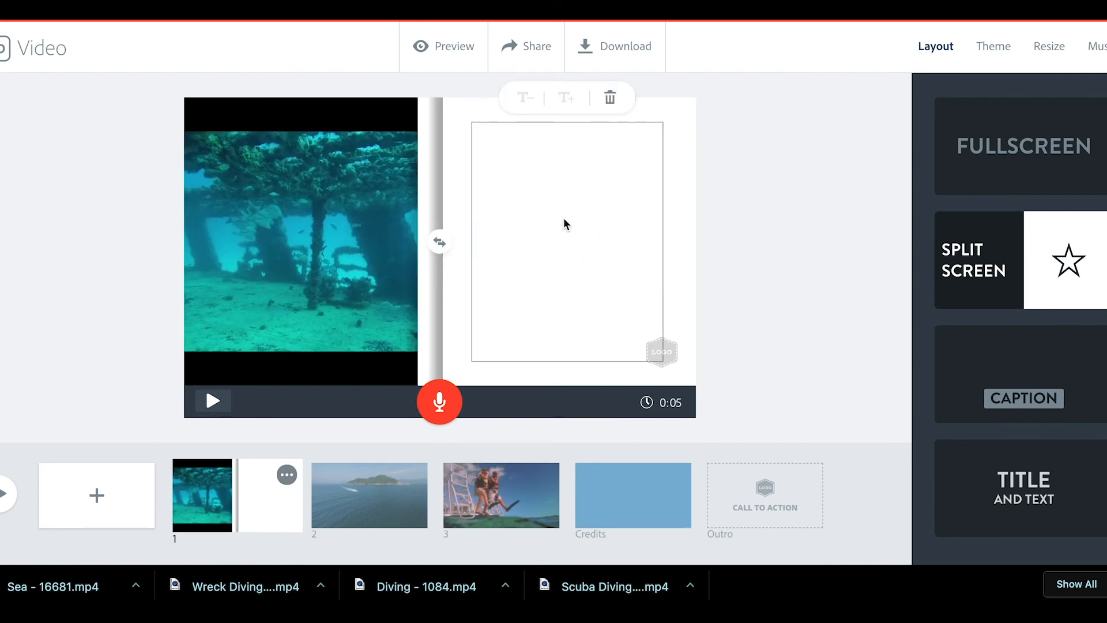
{"action": "type", "text": "Lake Hare"}
{"action": "key", "text": "BackSpace"}
{"action": "type", "text": "te"}
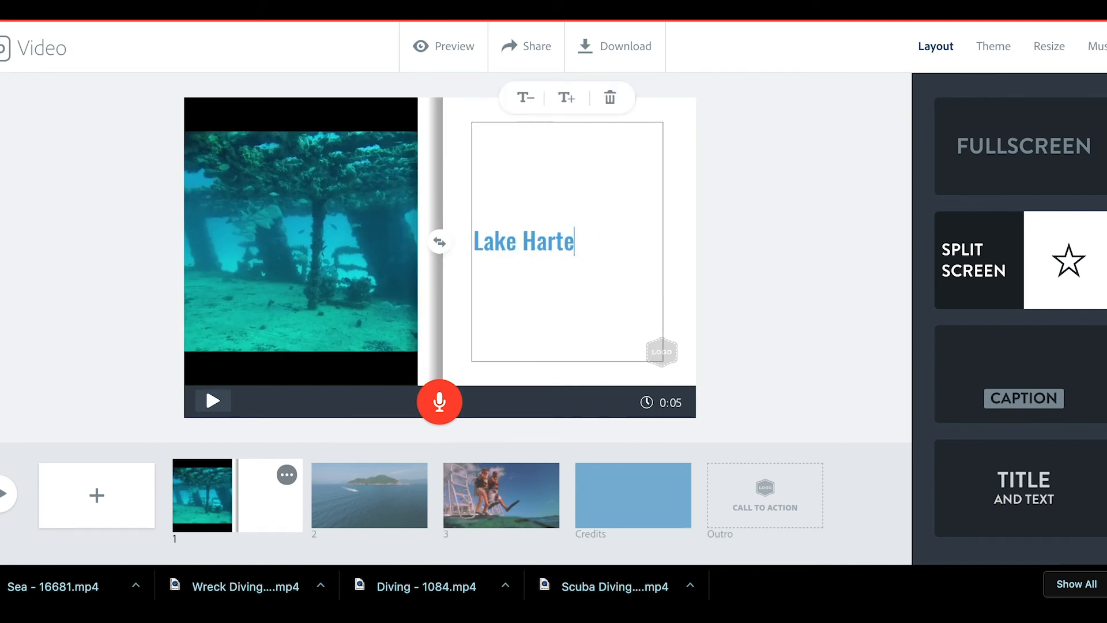
{"action": "key", "text": "BackSpace"}
{"action": "type", "text": "well Dr"}
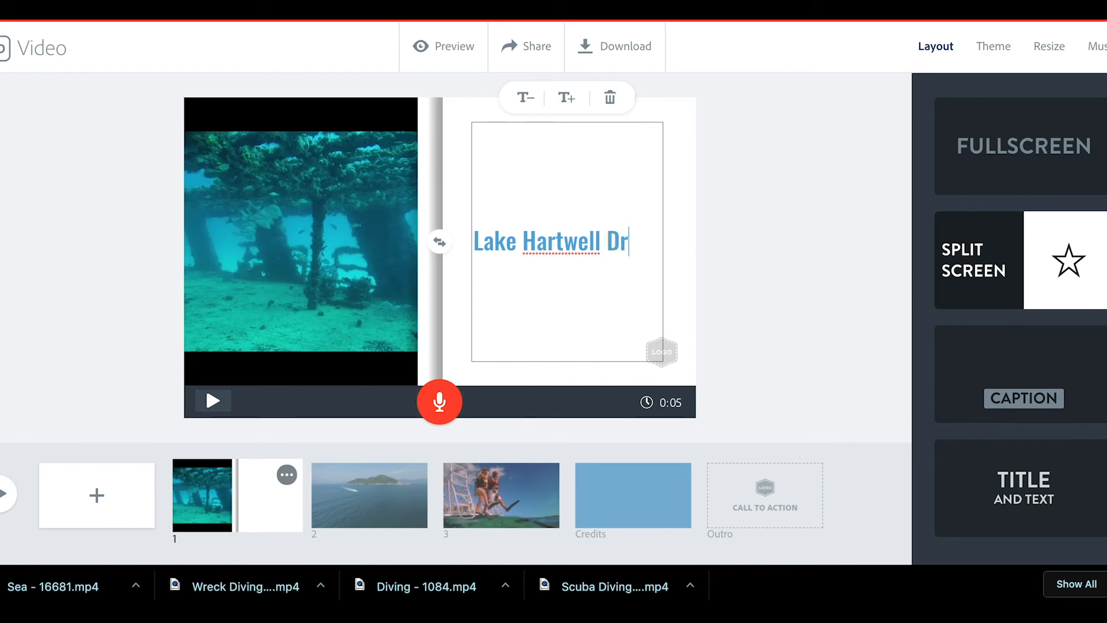
{"action": "key", "text": "BackSpace"}
{"action": "type", "text": "iving Tours"}
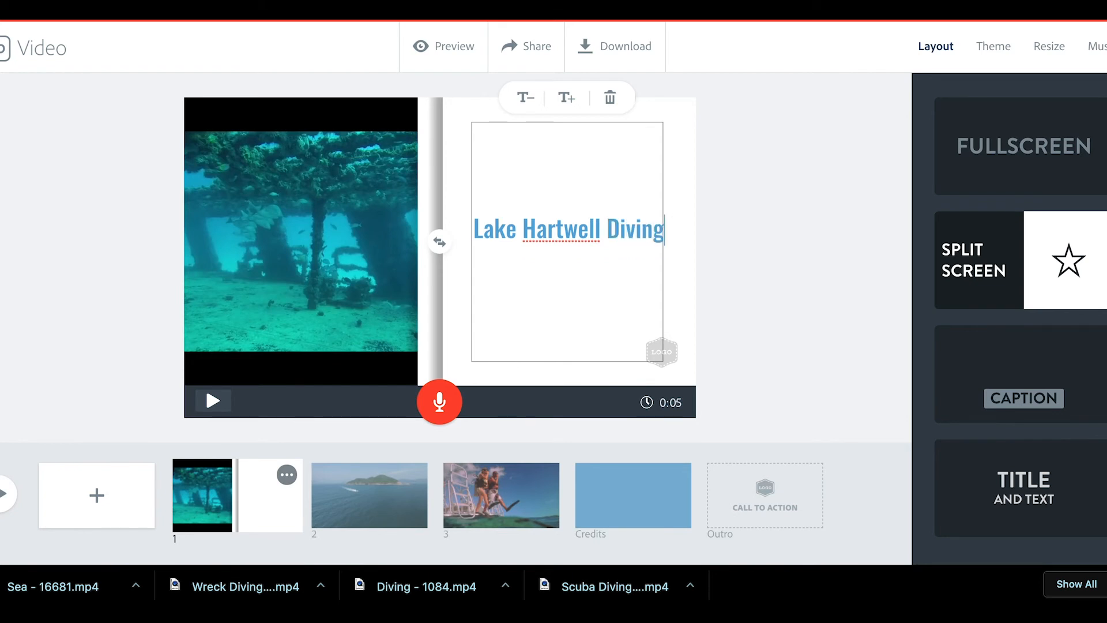
Step: Enlarge the whole title text and preview the wreck clip
{"action": "right_click", "coordinate": [539, 226]}
{"action": "left_click", "coordinate": [494, 284]}
{"action": "left_click", "coordinate": [527, 255]}
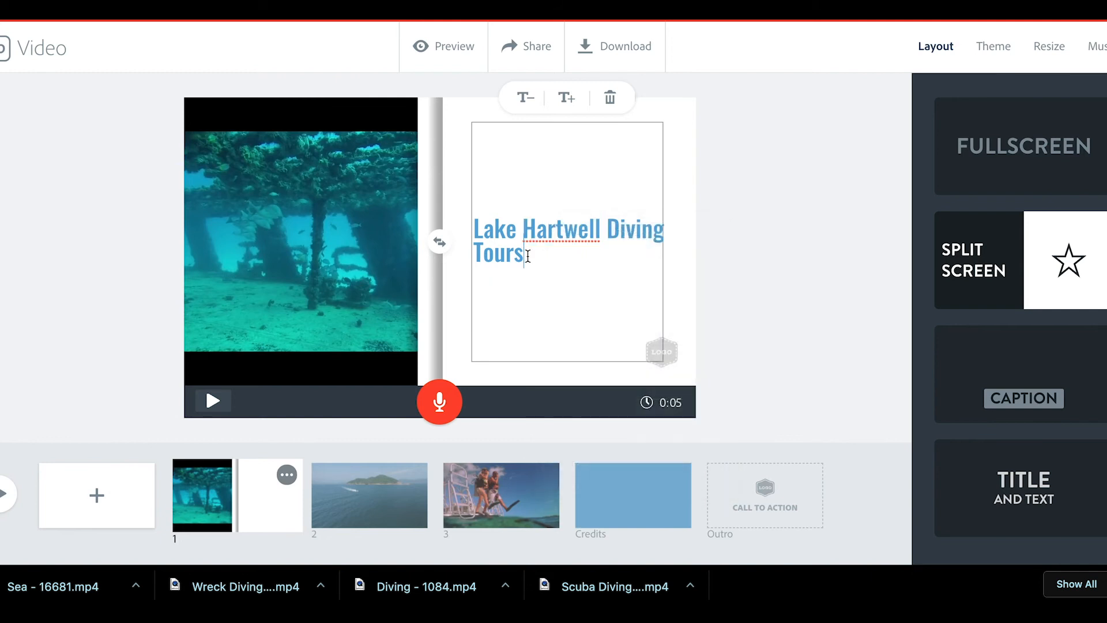
{"action": "left_click_drag", "start_coordinate": [527, 255], "coordinate": [466, 230]}
{"action": "left_click", "coordinate": [570, 98]}
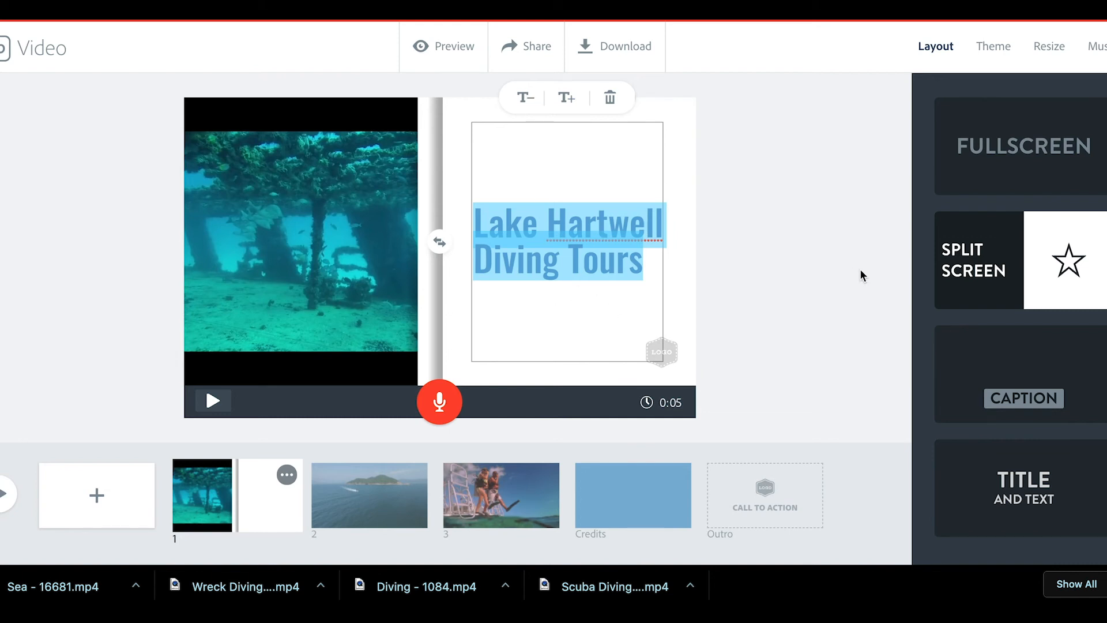
{"action": "left_click", "coordinate": [297, 267]}
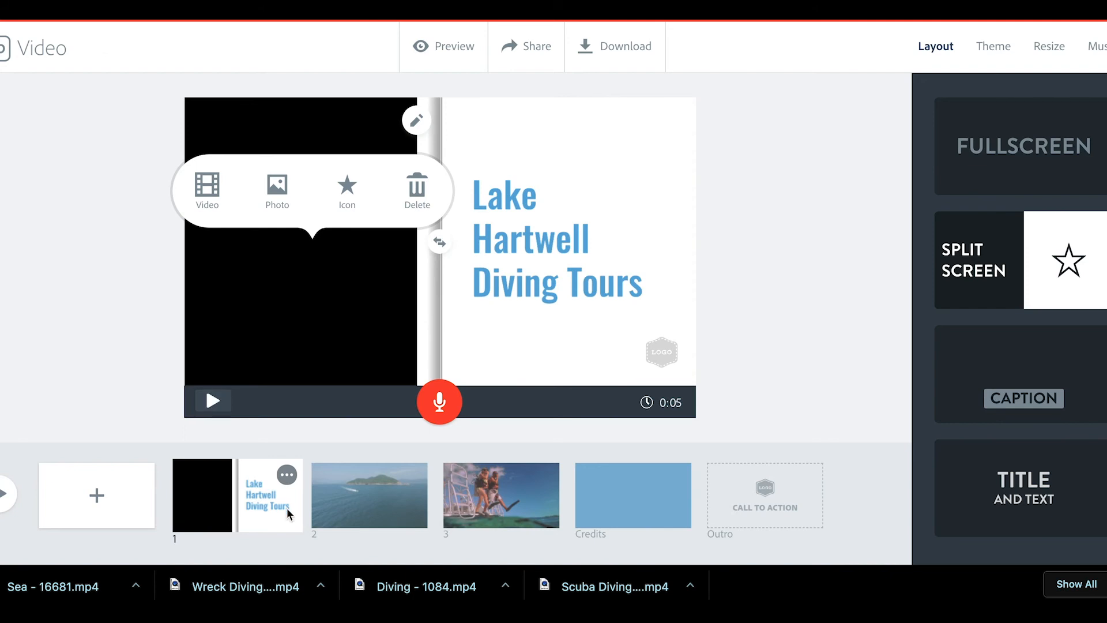
{"action": "left_click", "coordinate": [211, 400]}
{"action": "left_click", "coordinate": [406, 482]}
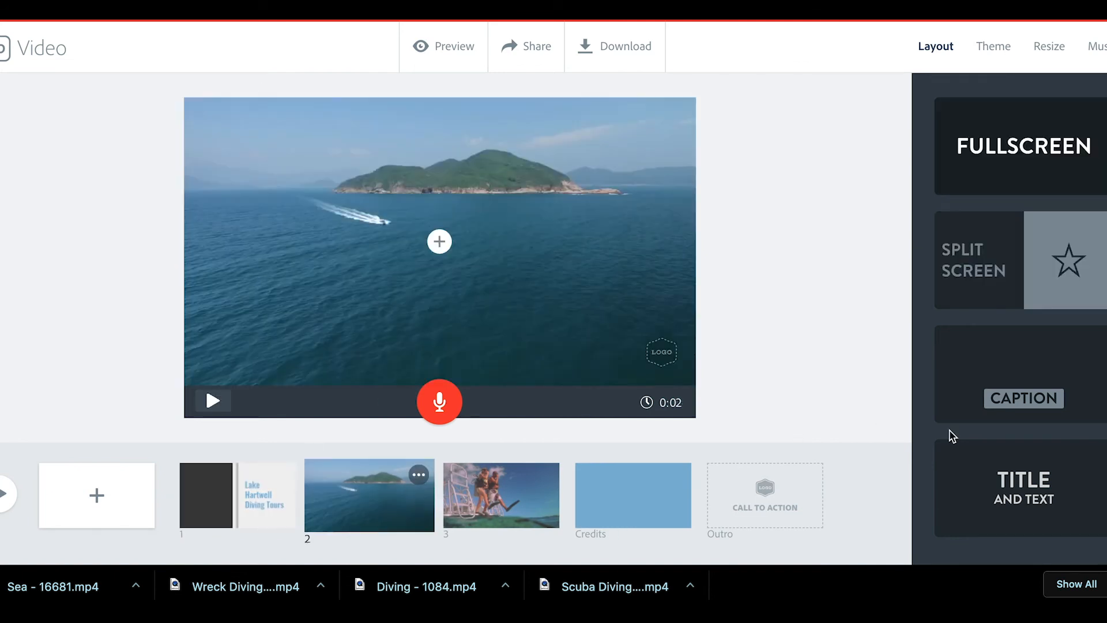
Step: Apply the Caption layout to slide 2 and write 'Island Tours' over the island clip
{"action": "left_click", "coordinate": [1031, 360]}
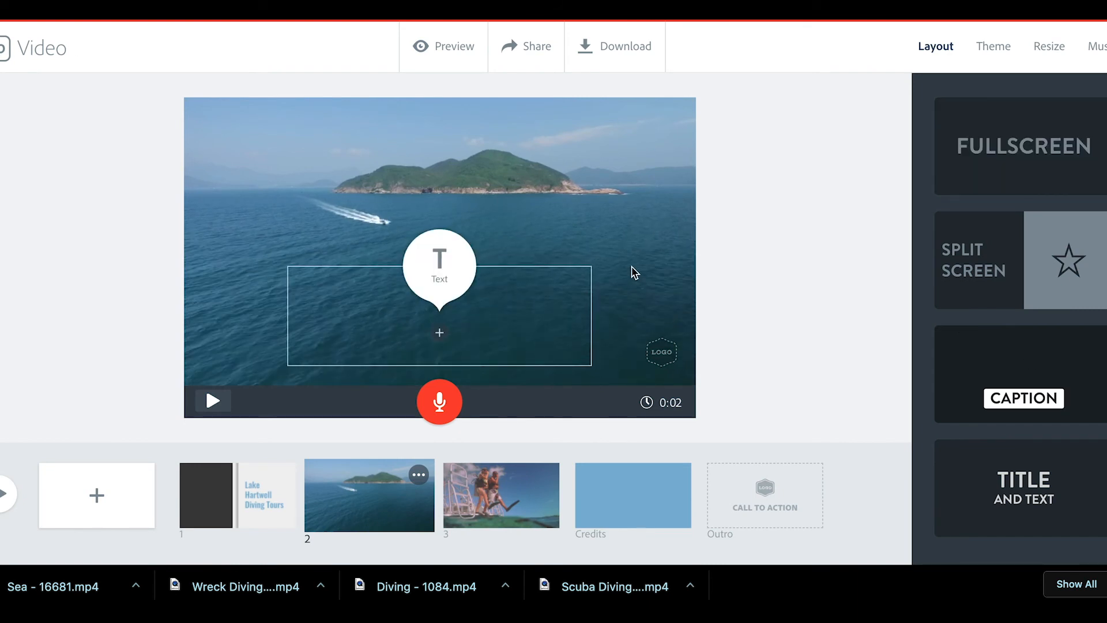
{"action": "left_click", "coordinate": [439, 274]}
{"action": "type", "text": "Island Tours"}
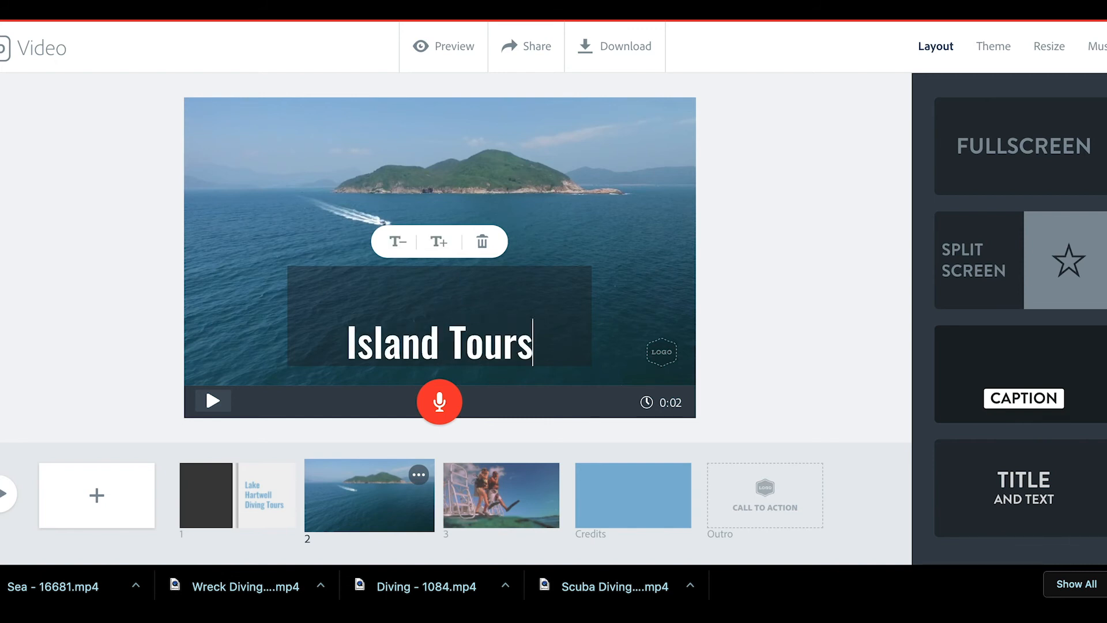
{"action": "left_click", "coordinate": [489, 480]}
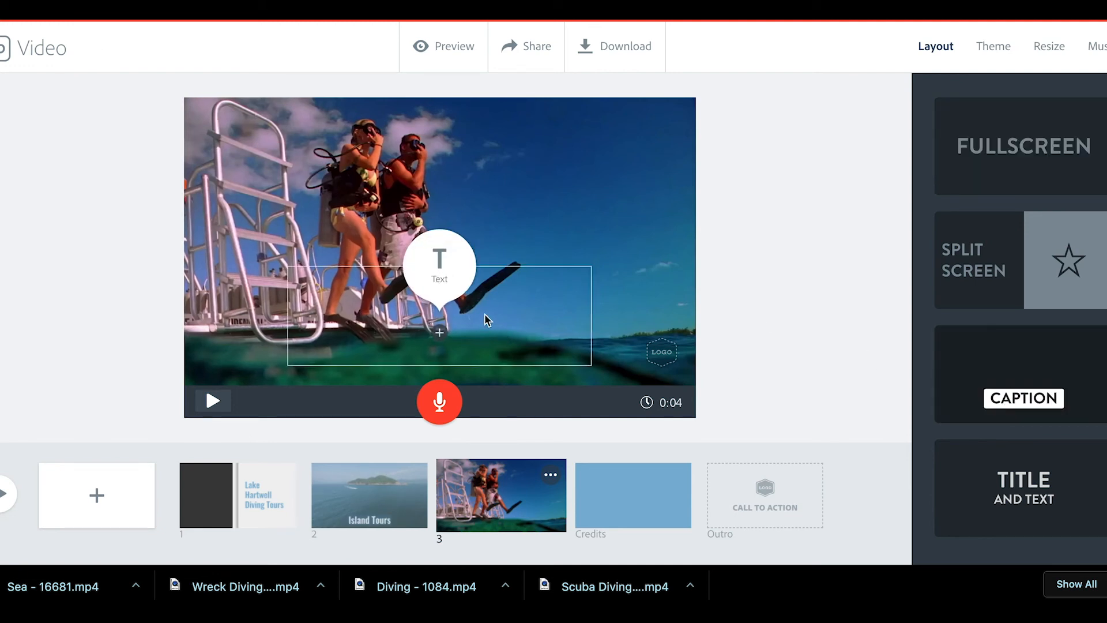
Step: Caption slide 3 'Millenial Tourism', replacing the initial 'Fun with' text
{"action": "left_click", "coordinate": [439, 336]}
{"action": "type", "text": "Fun with"}
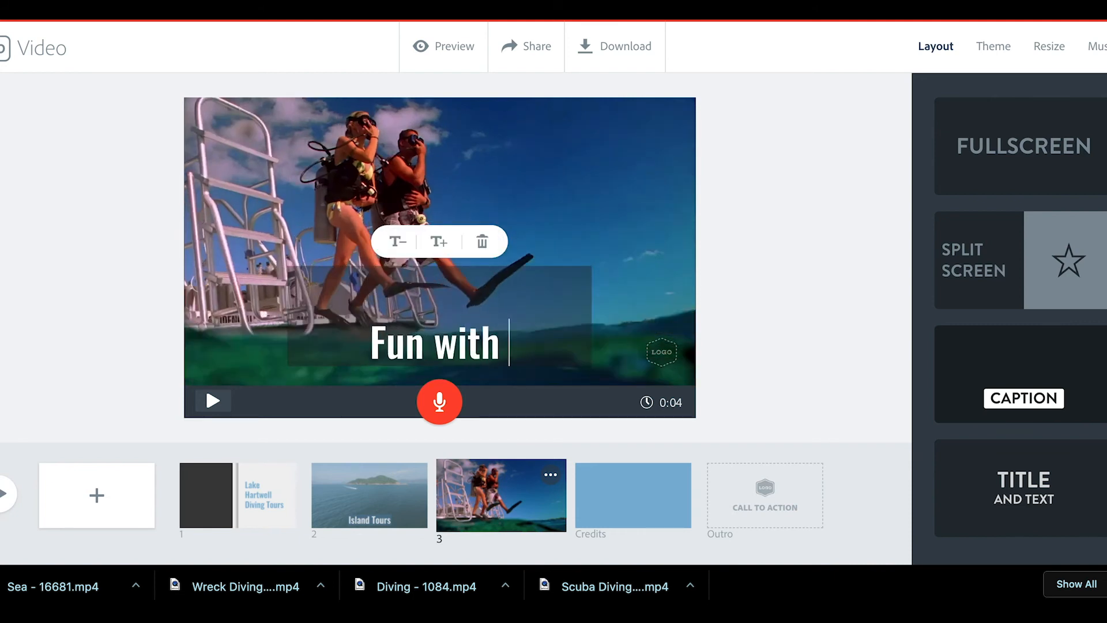
{"action": "key", "text": "BackSpace"}
{"action": "key", "text": "BackSpace"}
{"action": "key", "text": "BackSpace"}
{"action": "key", "text": "BackSpace"}
{"action": "key", "text": "BackSpace"}
{"action": "key", "text": "BackSpace"}
{"action": "key", "text": "BackSpace"}
{"action": "key", "text": "BackSpace"}
{"action": "key", "text": "BackSpace"}
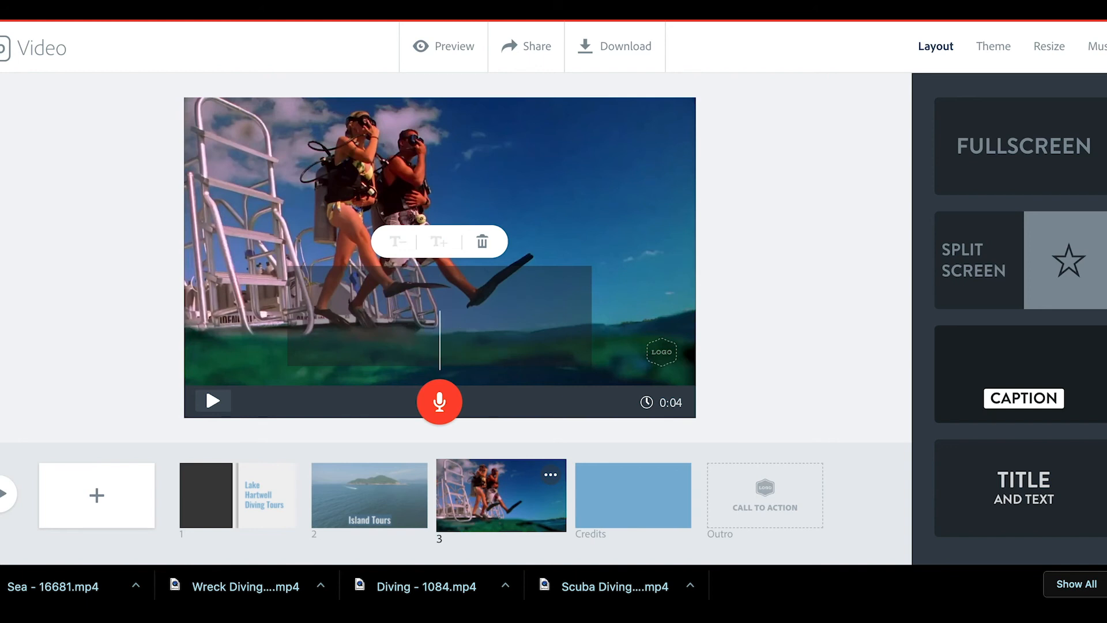
{"action": "type", "text": "M"}
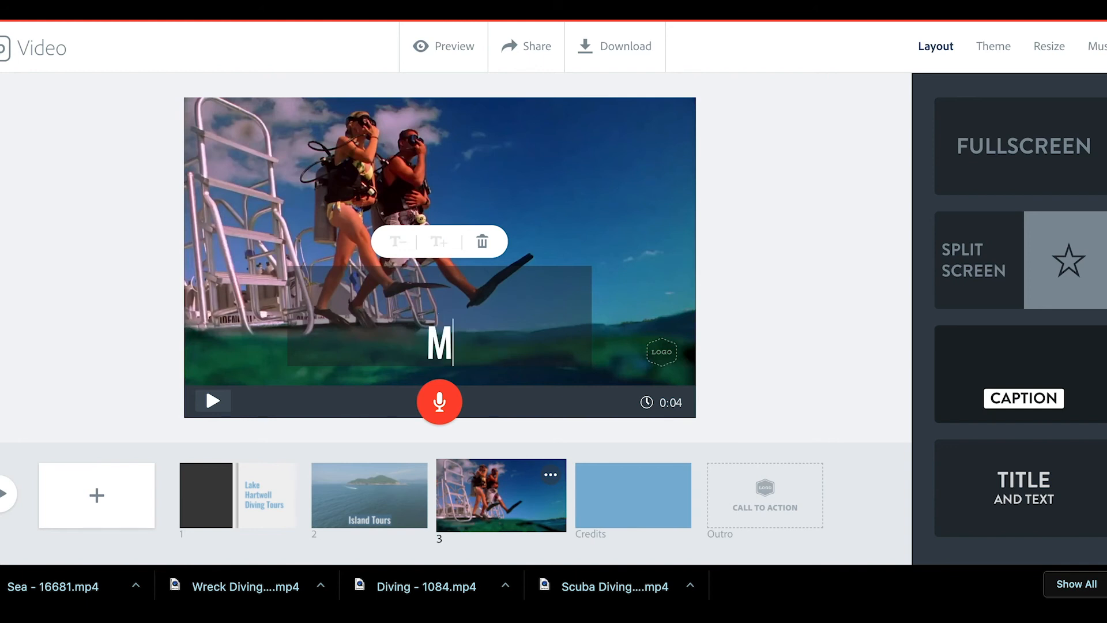
{"action": "type", "text": "illenial Tou"}
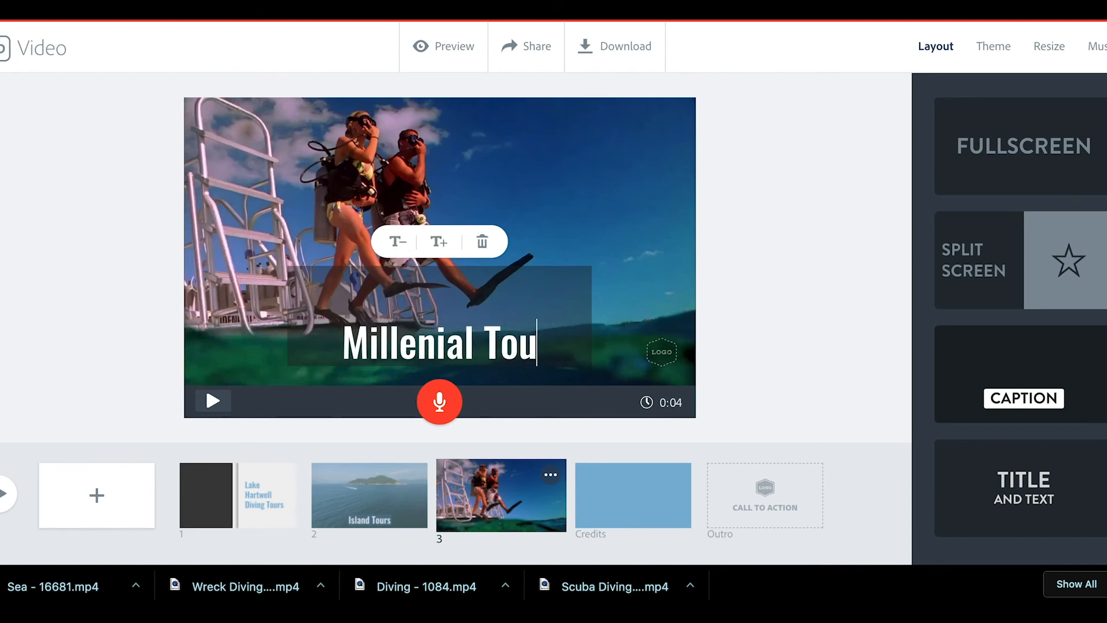
{"action": "type", "text": "rism"}
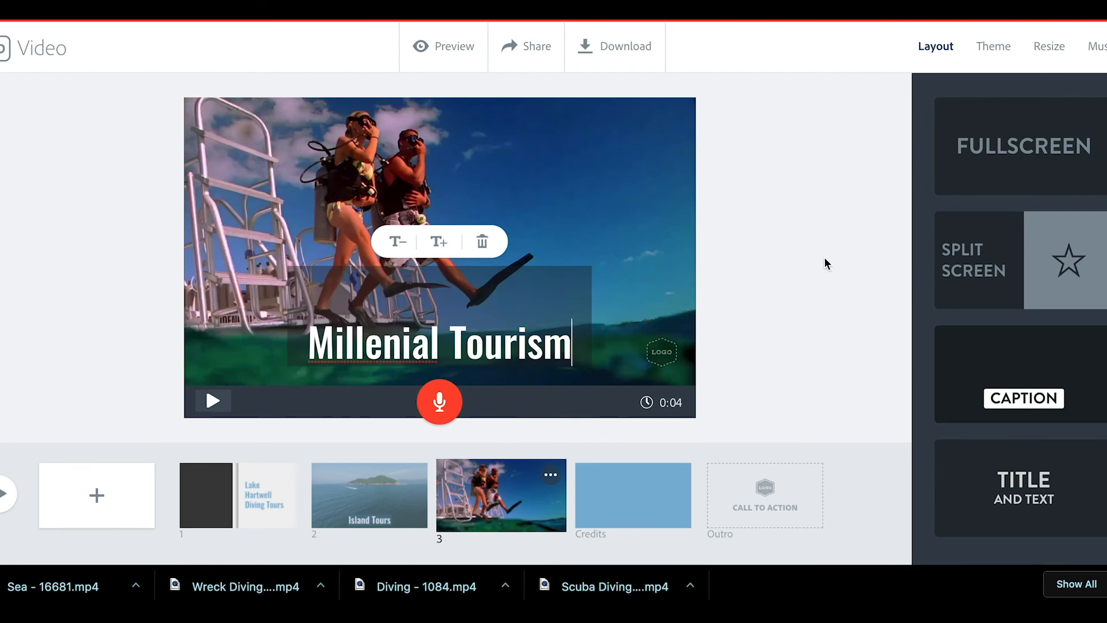
{"action": "right_click", "coordinate": [391, 336]}
{"action": "left_click", "coordinate": [837, 330]}
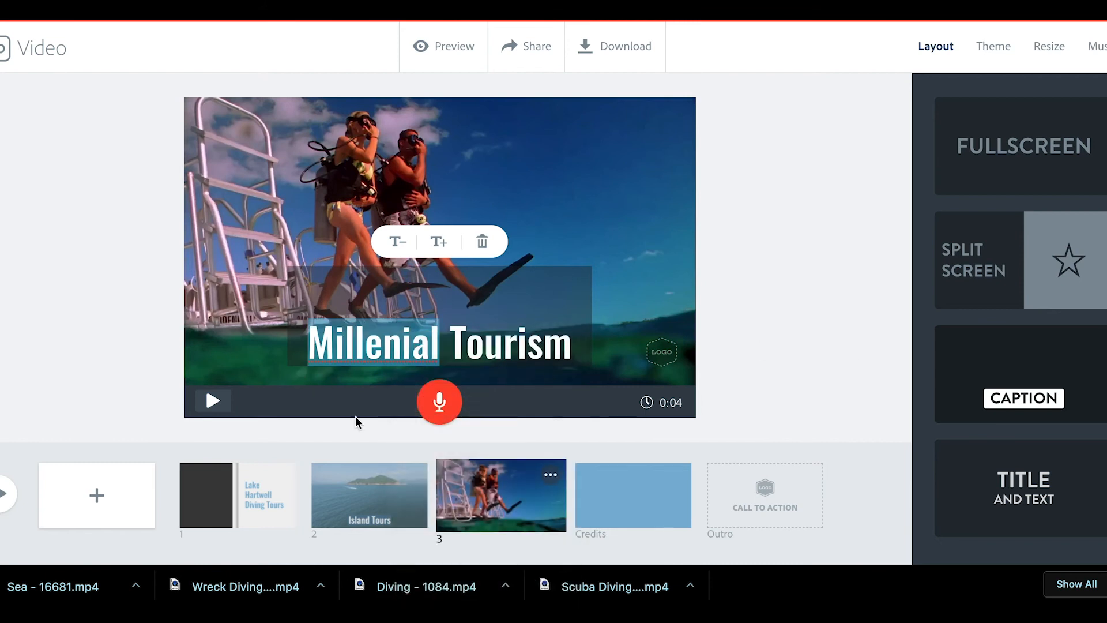
Step: Type 'Assets via Pixabay' in the credit line below the Credits slide heading
{"action": "left_click", "coordinate": [610, 495]}
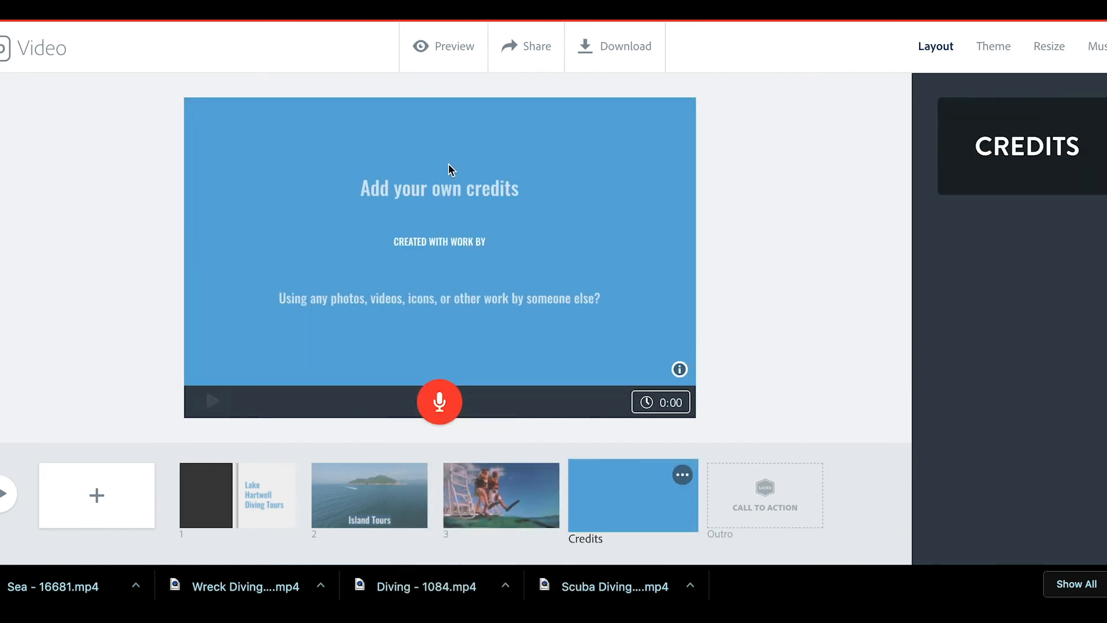
{"action": "left_click", "coordinate": [440, 186]}
{"action": "left_click", "coordinate": [453, 242]}
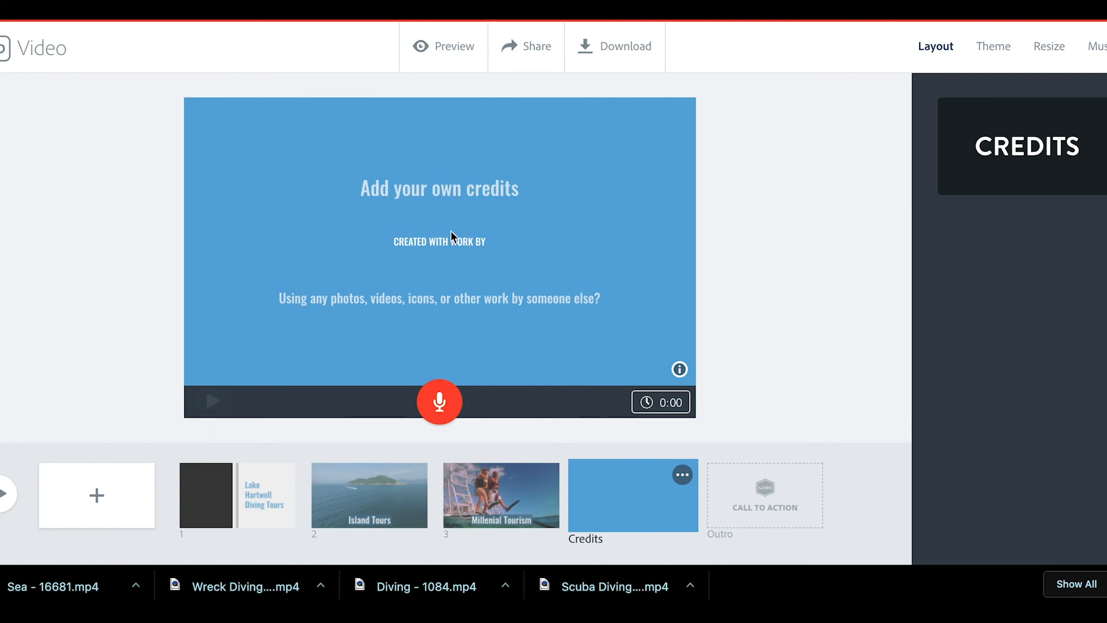
{"action": "left_click", "coordinate": [459, 197]}
{"action": "left_click", "coordinate": [446, 319]}
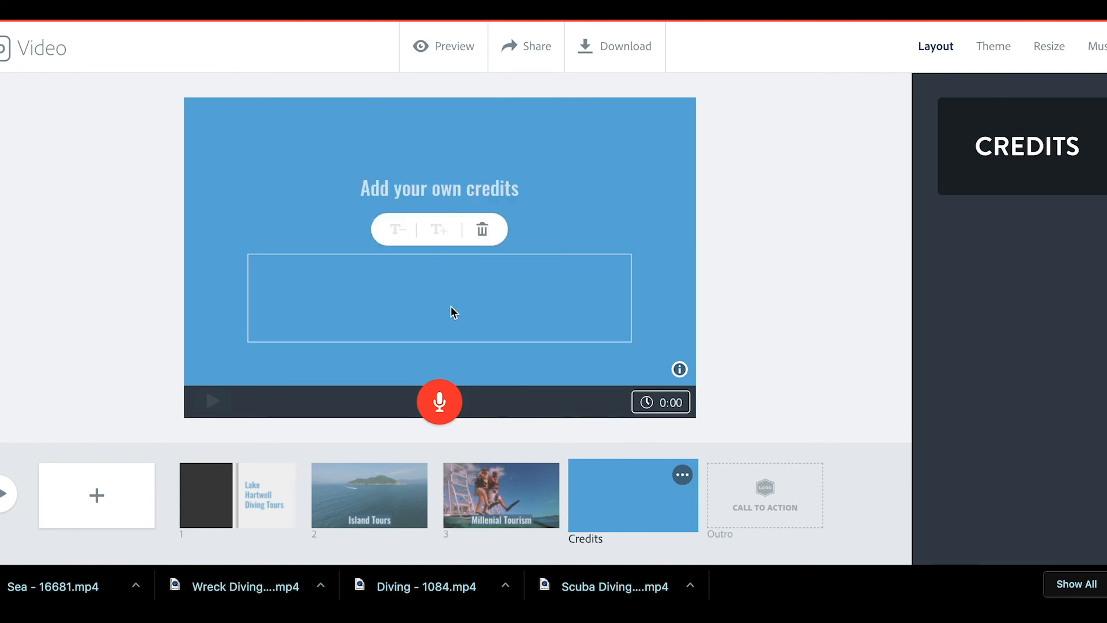
{"action": "type", "text": "Assets via Pixabay"}
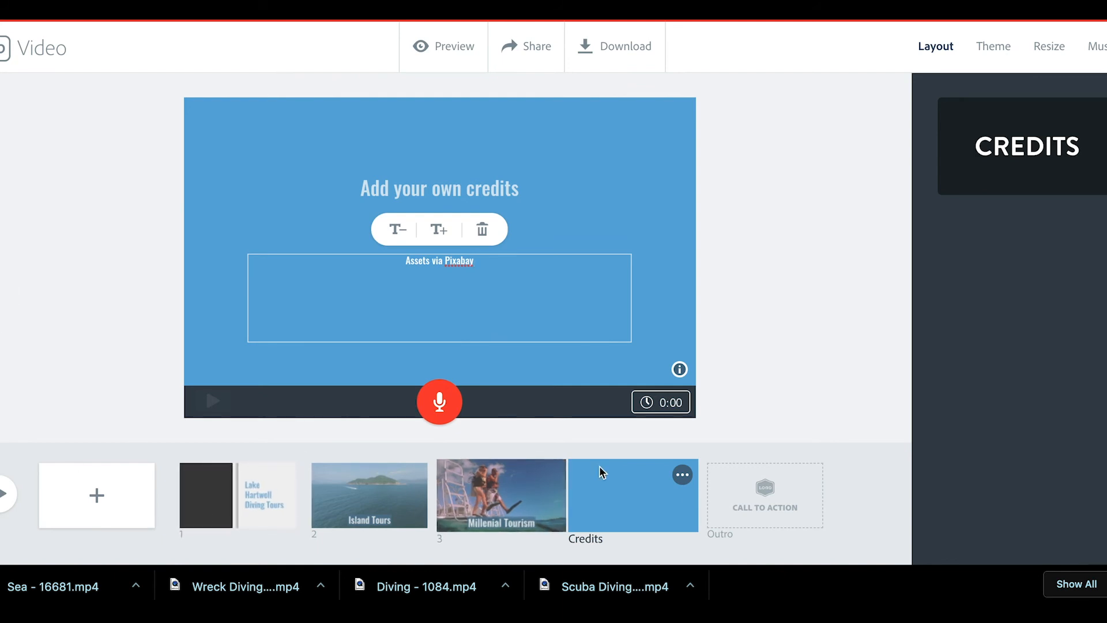
{"action": "left_click", "coordinate": [1098, 48]}
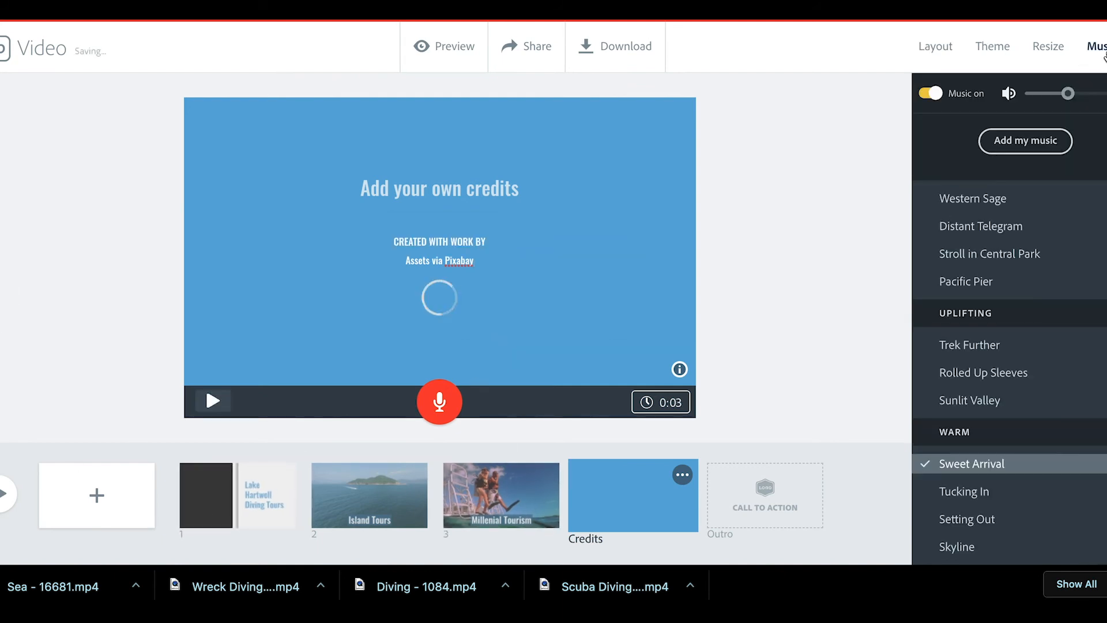
Step: Pick the Pacific Pier track in the Music list, then browse further tracks
{"action": "left_click", "coordinate": [981, 279]}
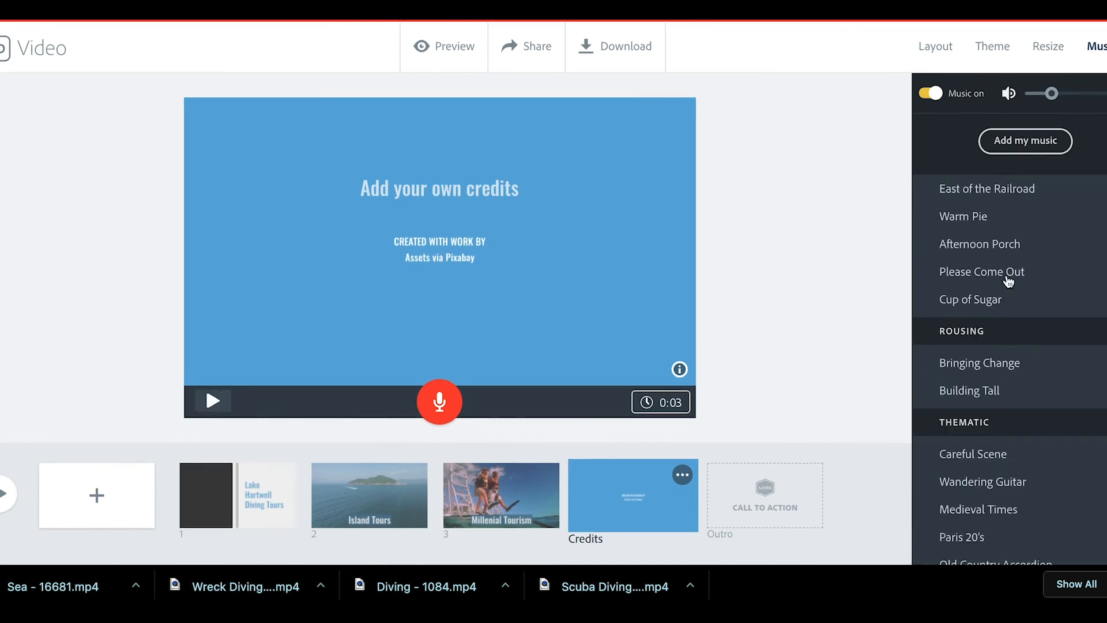
{"action": "scroll", "coordinate": [1002, 328], "scroll_direction": "down", "scroll_amount": 5}
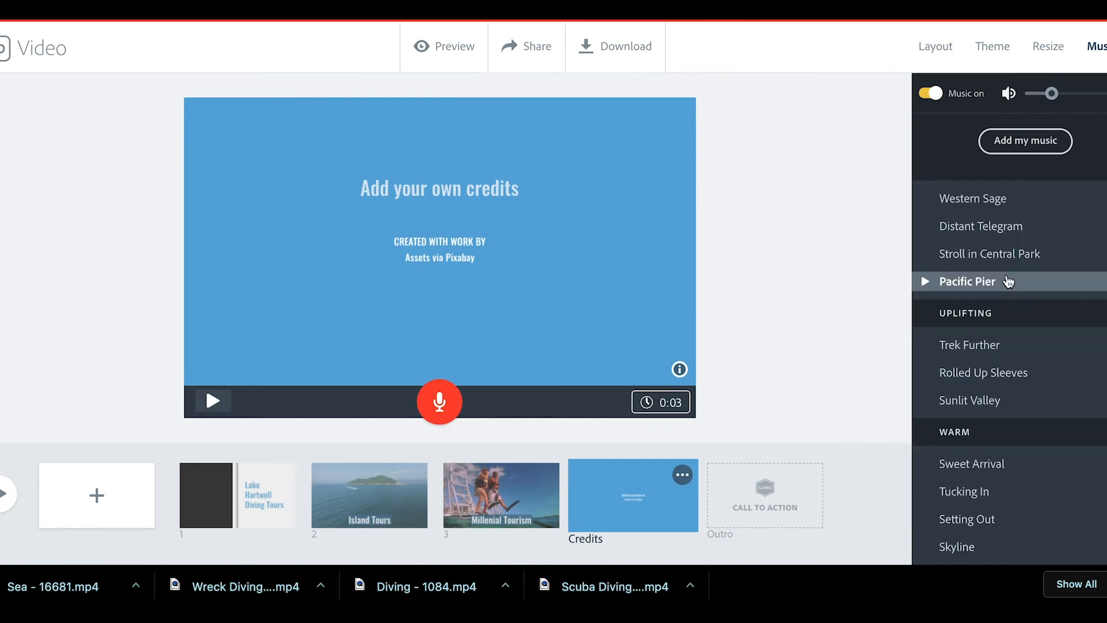
{"action": "scroll", "coordinate": [1009, 280], "scroll_direction": "down", "scroll_amount": 5}
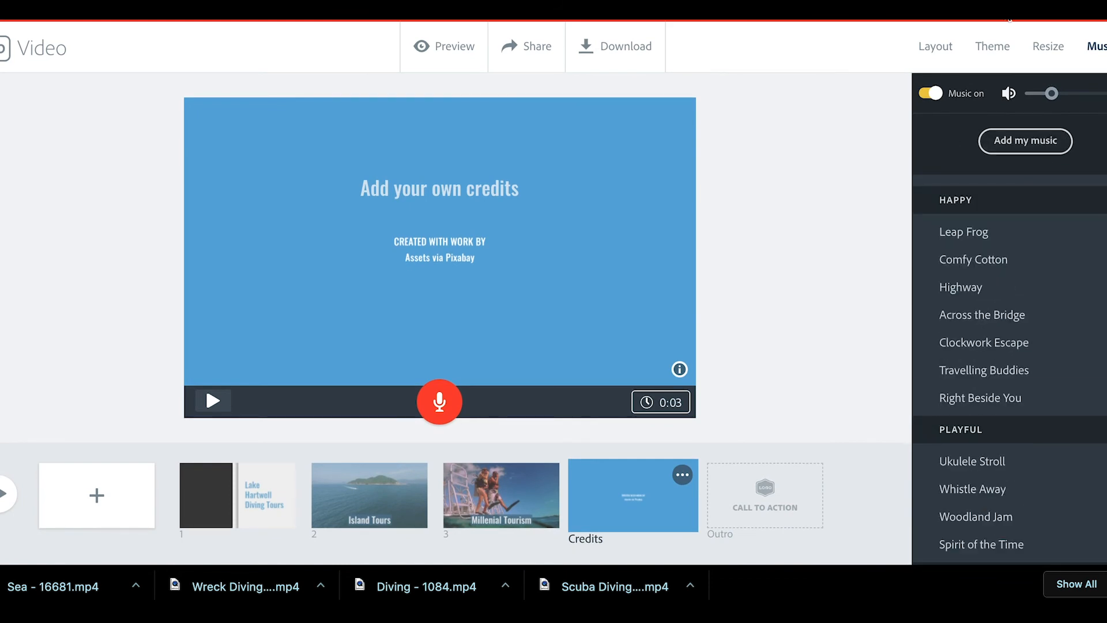
{"action": "key", "text": "super+t"}
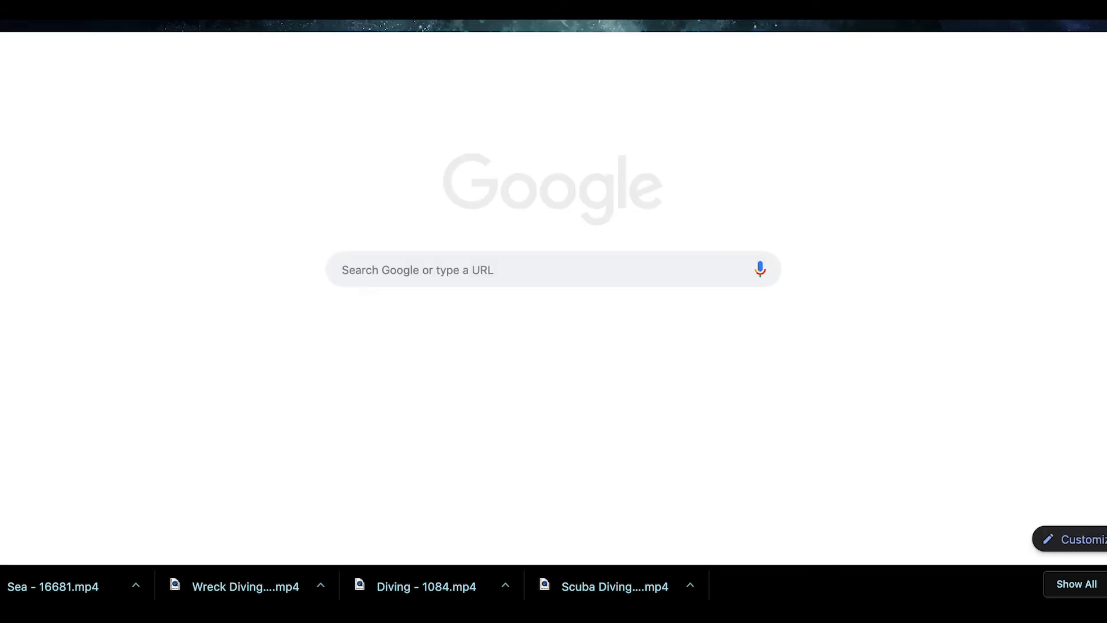
{"action": "type", "text": "bensound"}
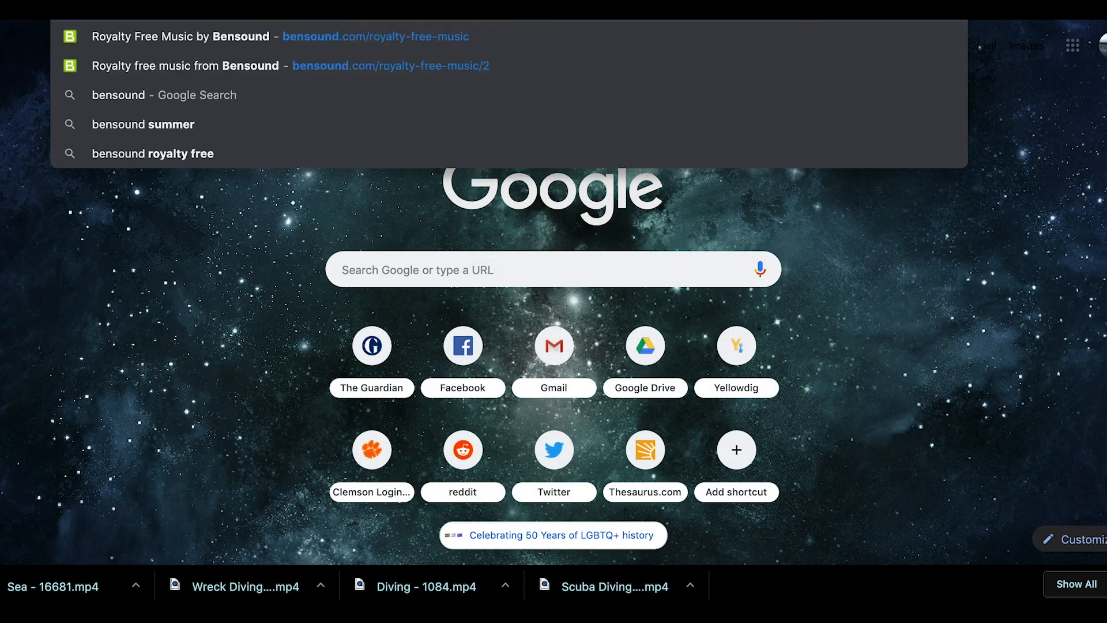
{"action": "key", "text": "Return"}
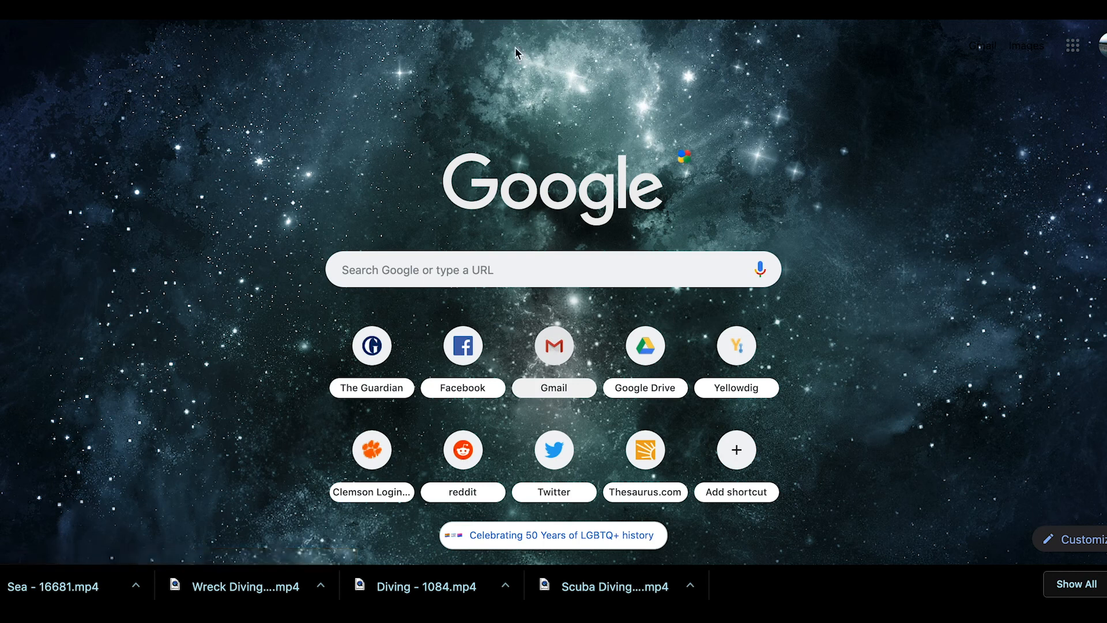
{"action": "scroll", "coordinate": [613, 346], "scroll_direction": "down", "scroll_amount": 5}
{"action": "scroll", "coordinate": [613, 346], "scroll_direction": "up", "scroll_amount": 5}
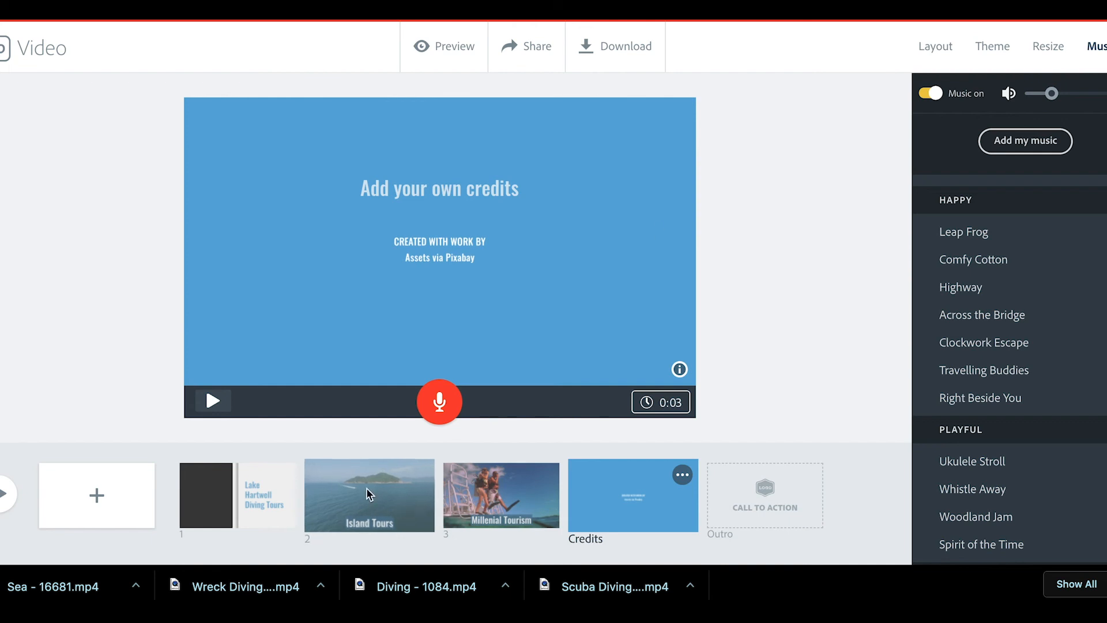
Step: Try twice to record a voiceover on the Island Tours slide, dismissing the microphone permissions warning
{"action": "left_click", "coordinate": [380, 483]}
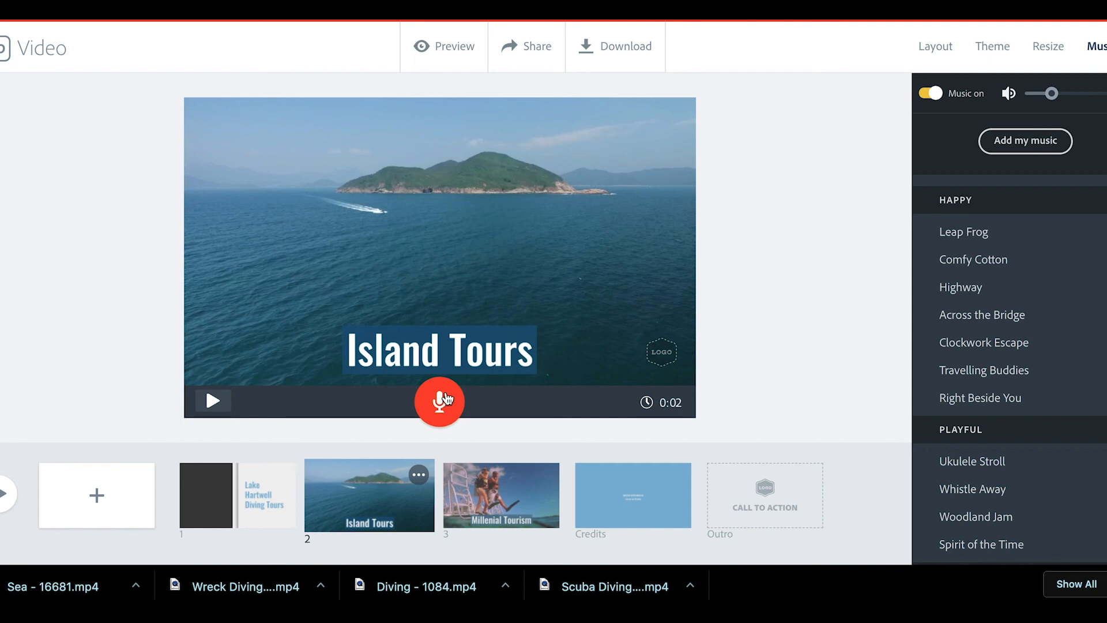
{"action": "left_click", "coordinate": [444, 398]}
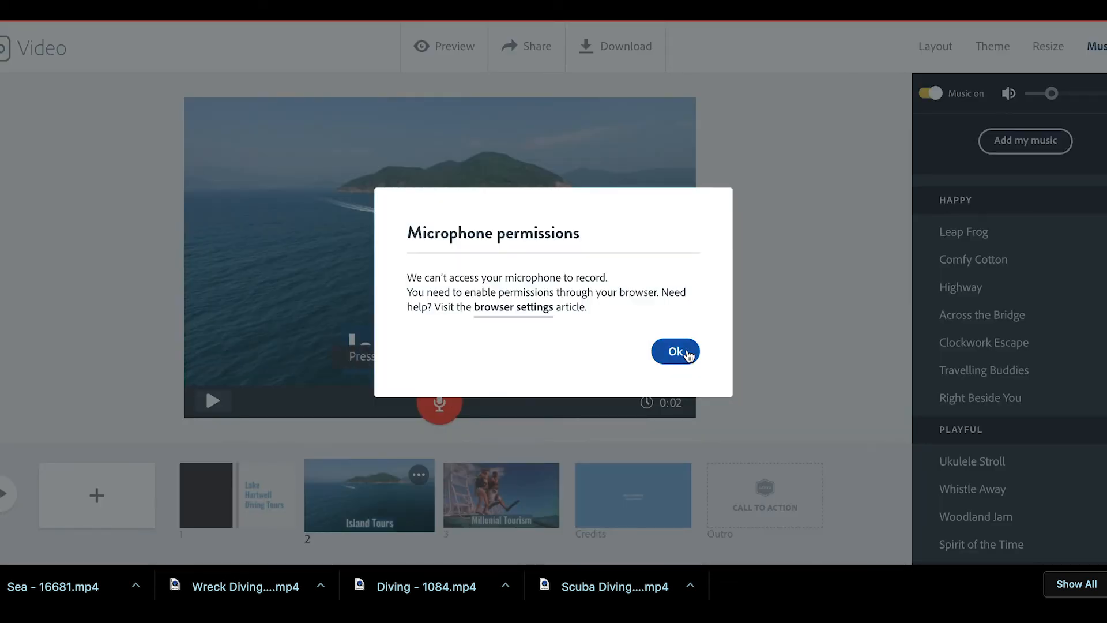
{"action": "left_click", "coordinate": [676, 352]}
{"action": "left_click", "coordinate": [452, 405]}
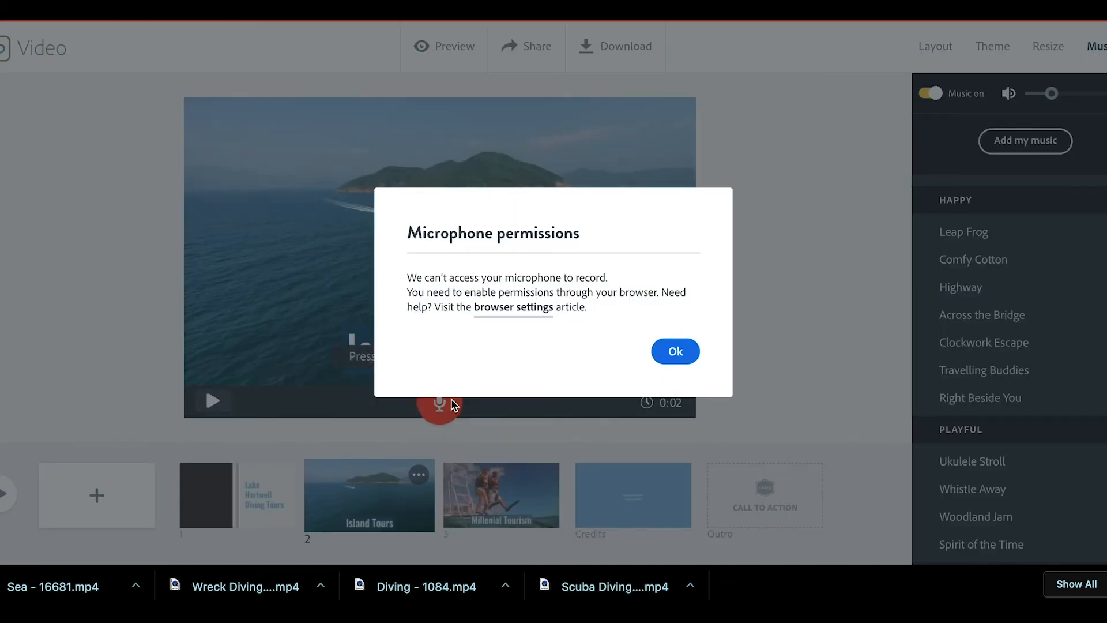
{"action": "left_click", "coordinate": [670, 353]}
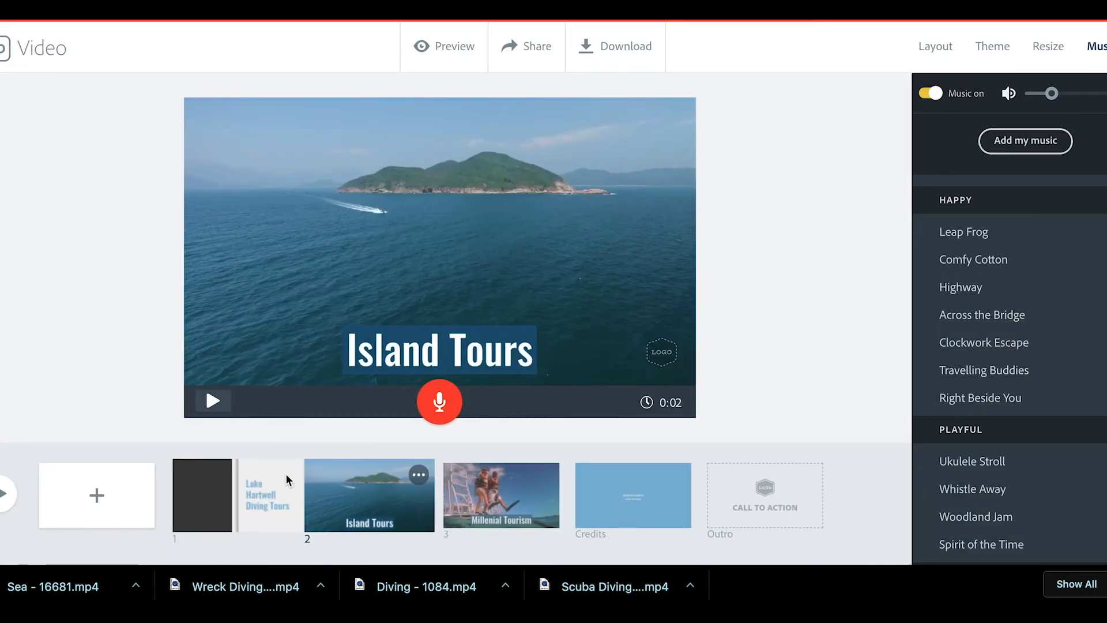
{"action": "scroll", "coordinate": [973, 372], "scroll_direction": "down", "scroll_amount": 2}
{"action": "scroll", "coordinate": [973, 372], "scroll_direction": "down", "scroll_amount": 7}
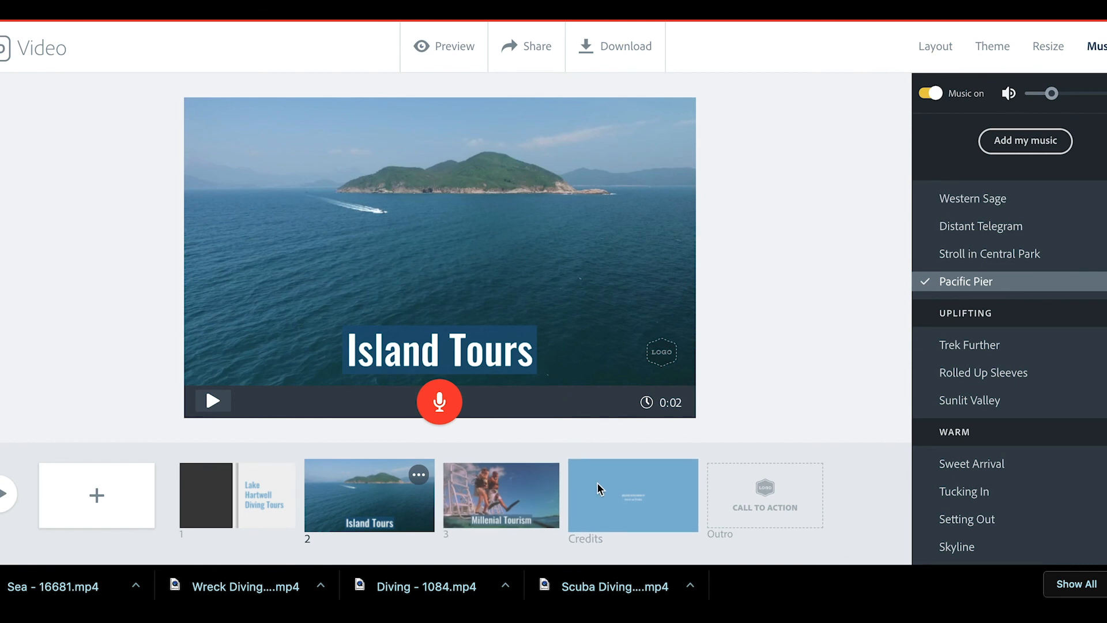
Step: Add a new blank slide 4 after the Millenial Tourism slide and browse icons for it
{"action": "left_click", "coordinate": [633, 495]}
{"action": "left_click", "coordinate": [522, 490]}
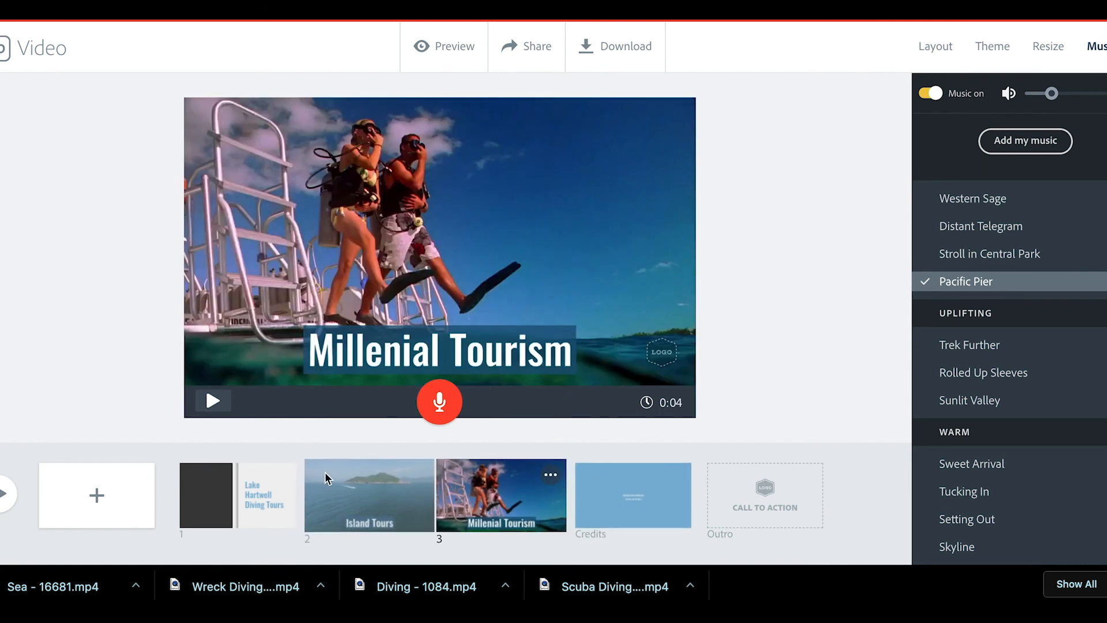
{"action": "left_click", "coordinate": [98, 496]}
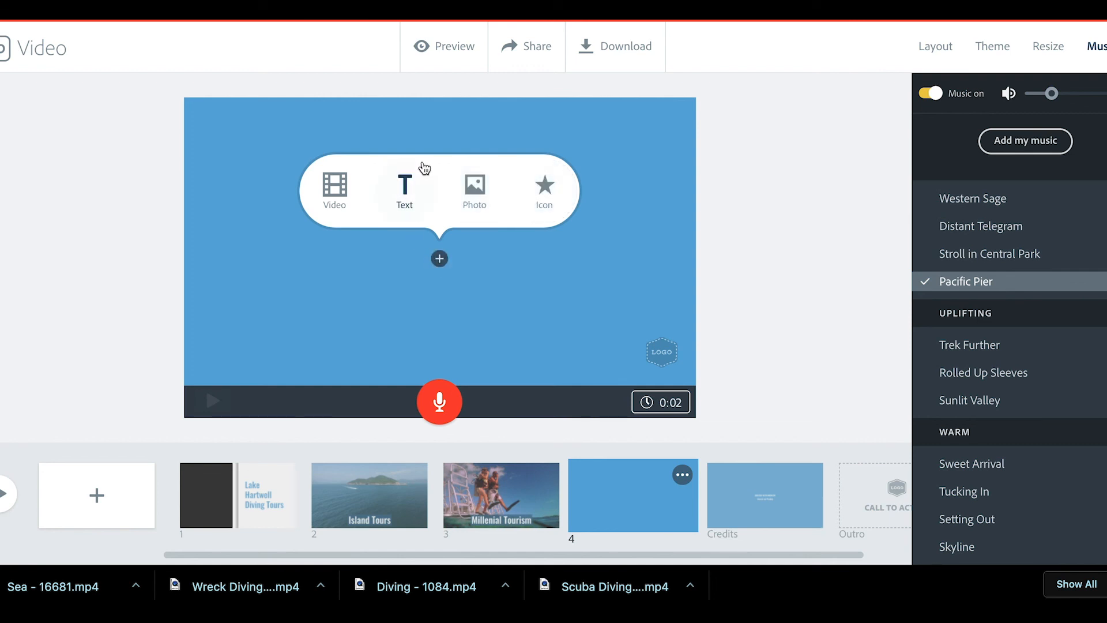
{"action": "left_click", "coordinate": [529, 200]}
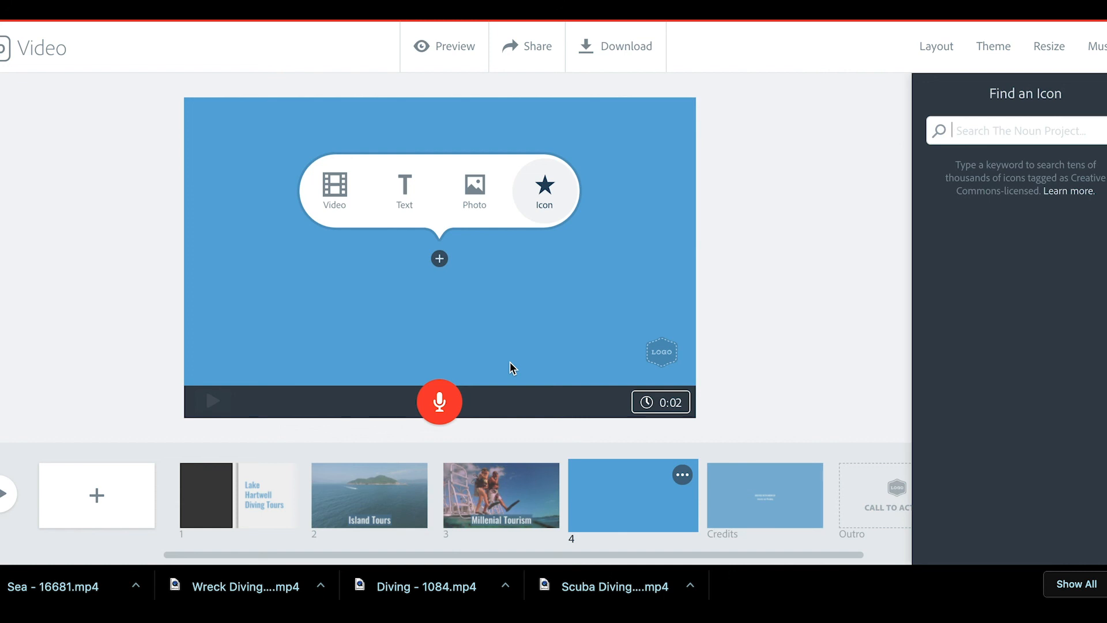
Step: Recheck the 'Assets via Pixabay' credit line, then swipe back in the browser
{"action": "left_click", "coordinate": [754, 484]}
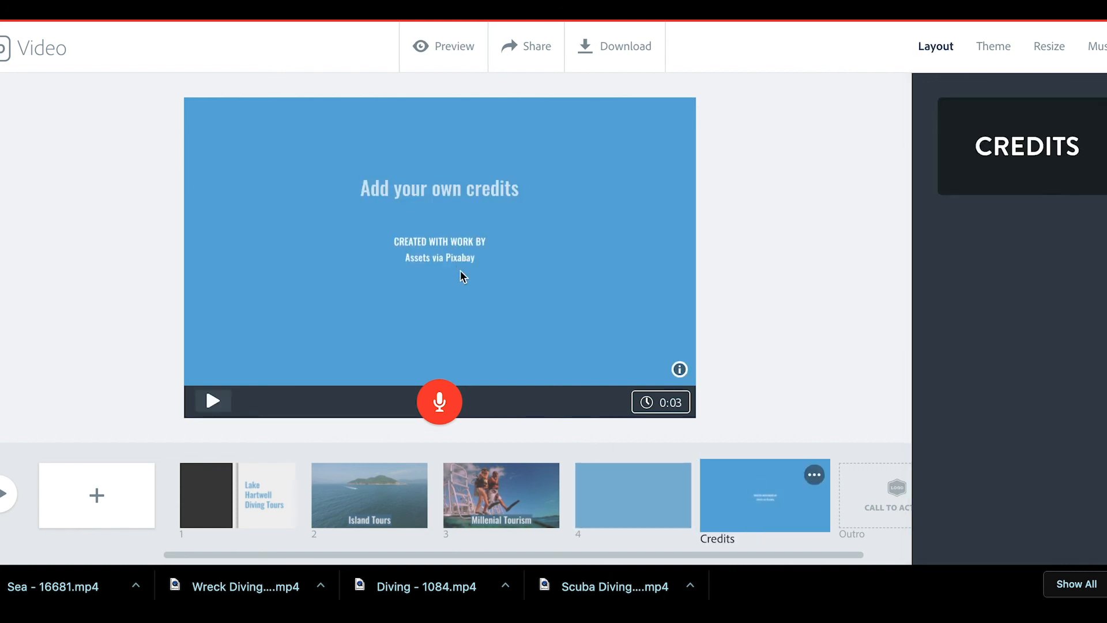
{"action": "left_click", "coordinate": [469, 253]}
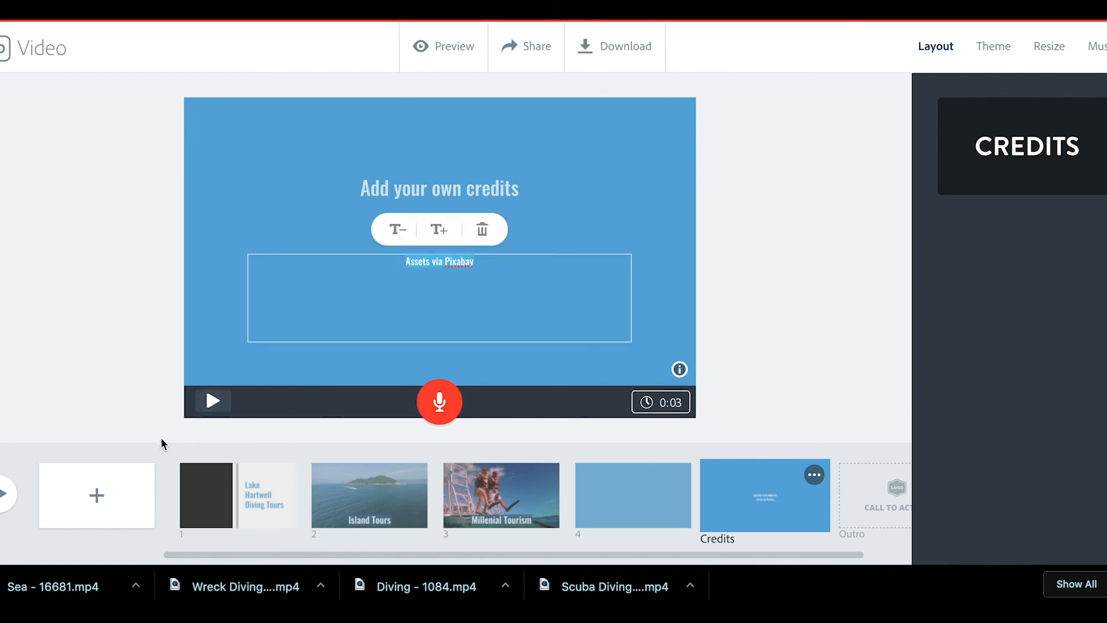
{"action": "left_click", "coordinate": [104, 350]}
{"action": "scroll", "coordinate": [279, 518], "scroll_direction": "left", "scroll_amount": 5}
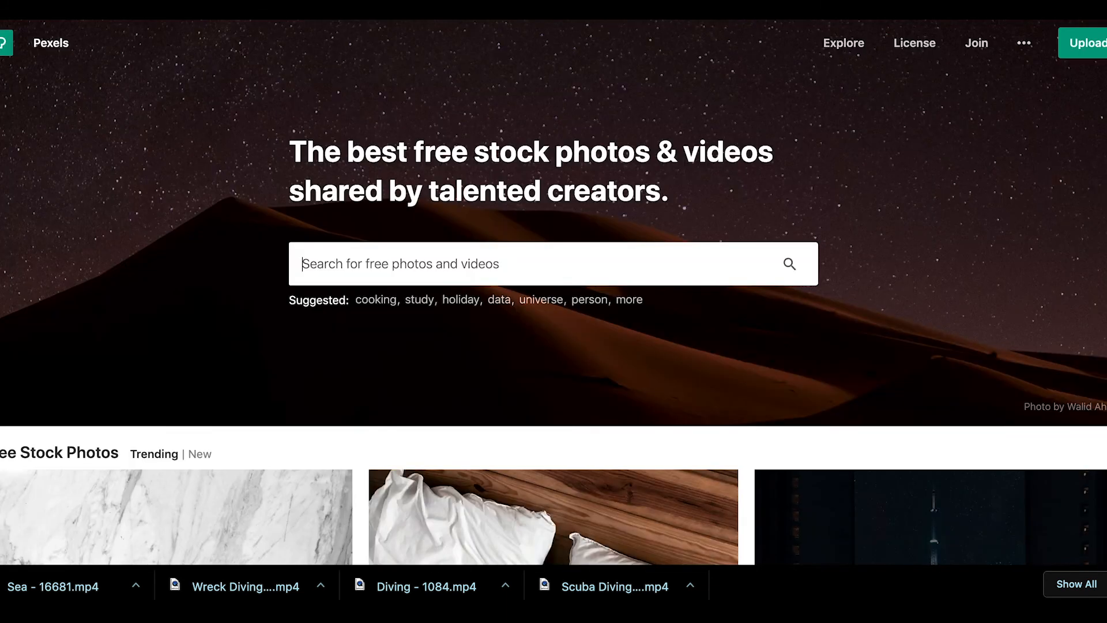
Step: Swipe the browser view back and forth to reach the Pexels home page
{"action": "scroll", "coordinate": [980, 312], "scroll_direction": "right", "scroll_amount": 5}
{"action": "scroll", "coordinate": [980, 312], "scroll_direction": "left", "scroll_amount": 5}
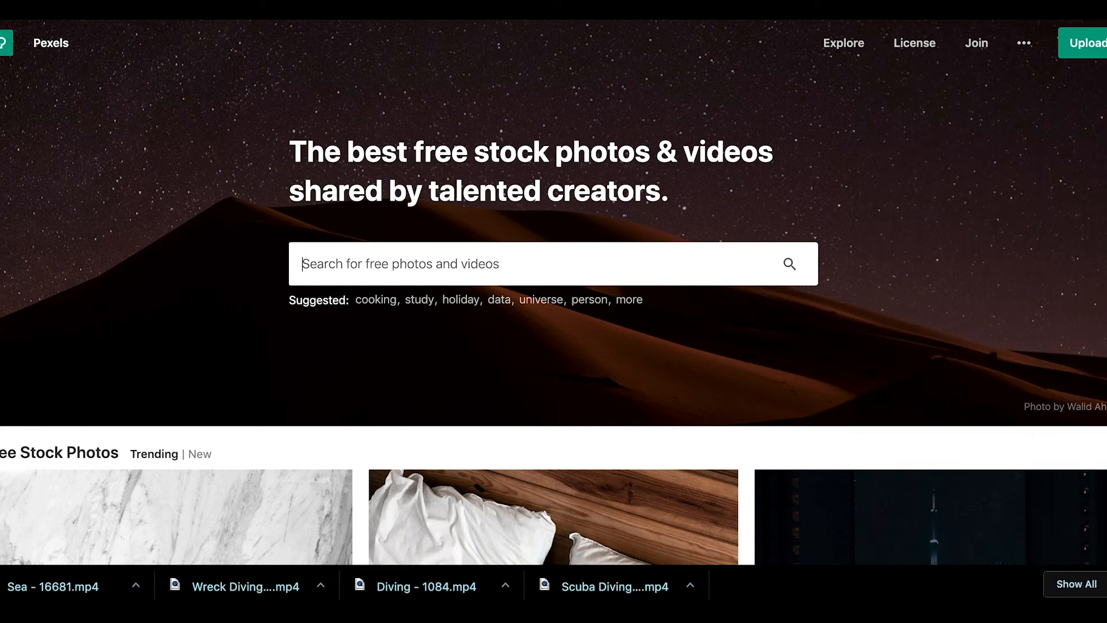